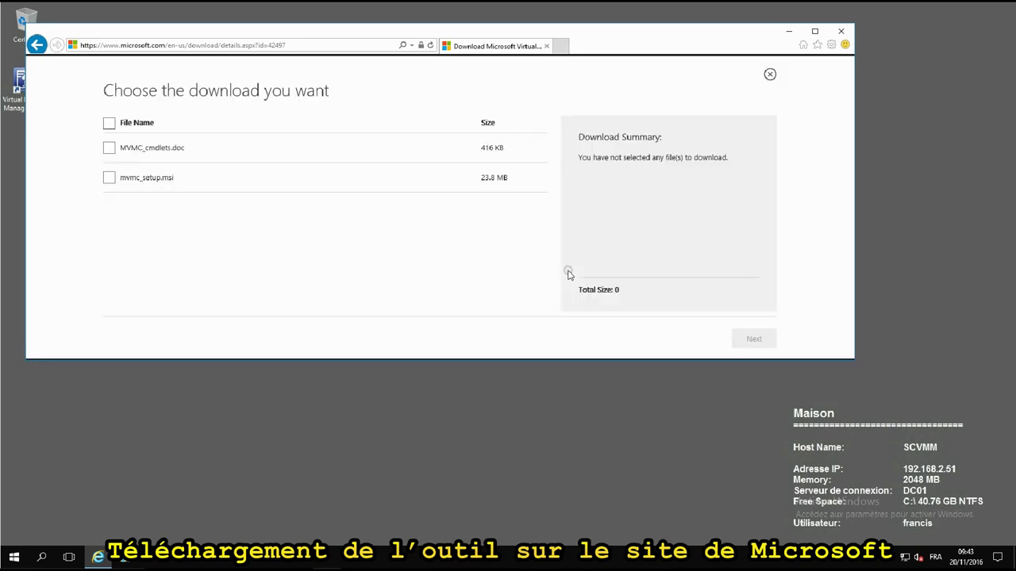
Select mvmc_setup.msi in the Download Center, download it, and run it straight away.
left_click(109, 177)
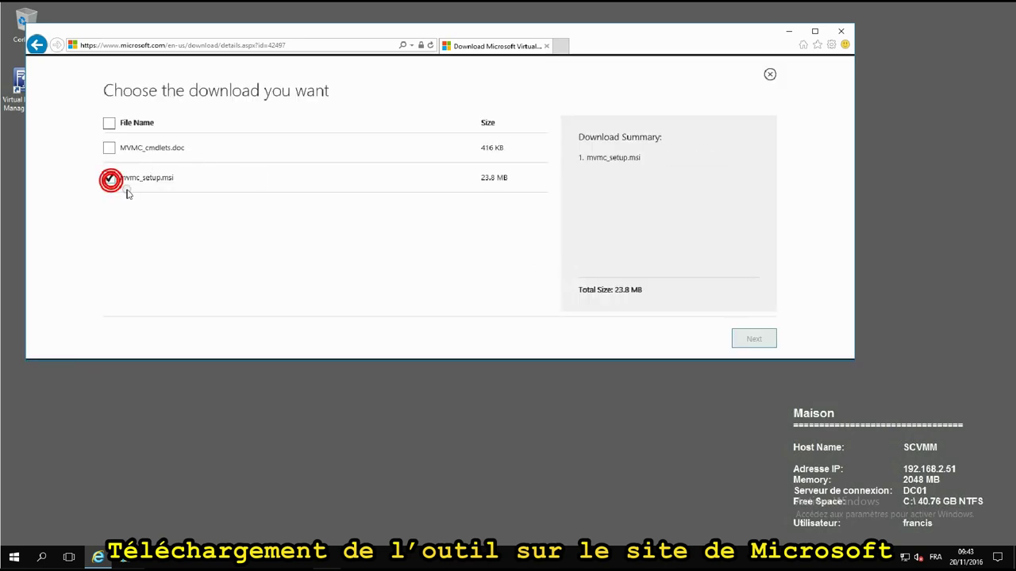
left_click(758, 338)
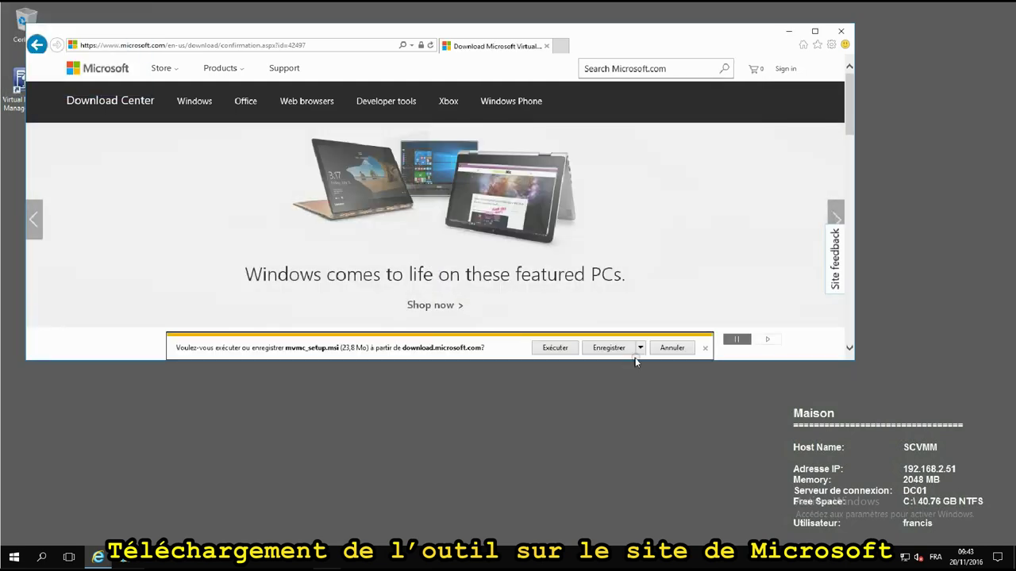
left_click(553, 347)
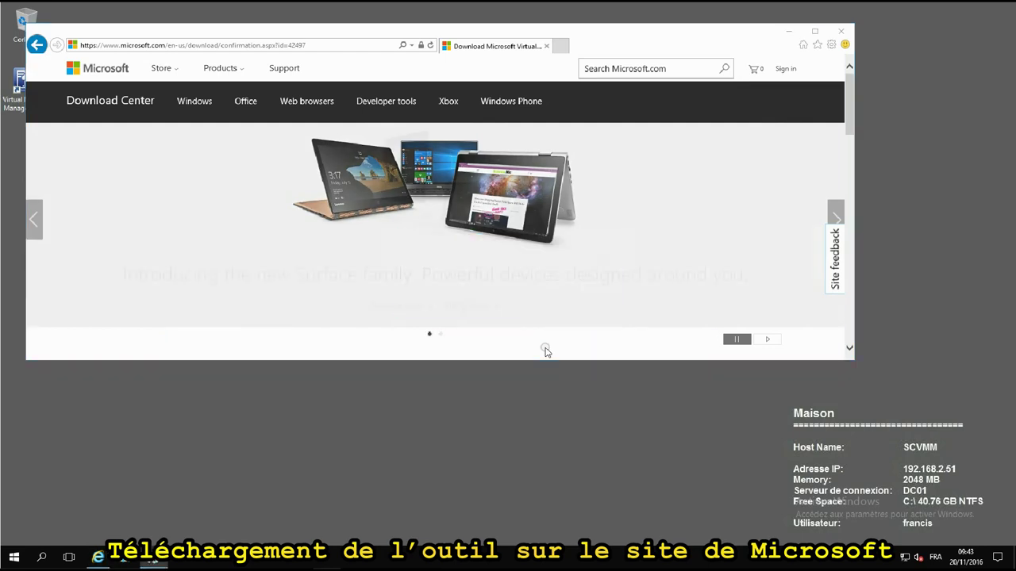
Accept the license, keep the default Program Files folder, install with admin approval, and finish setup.
left_click(565, 369)
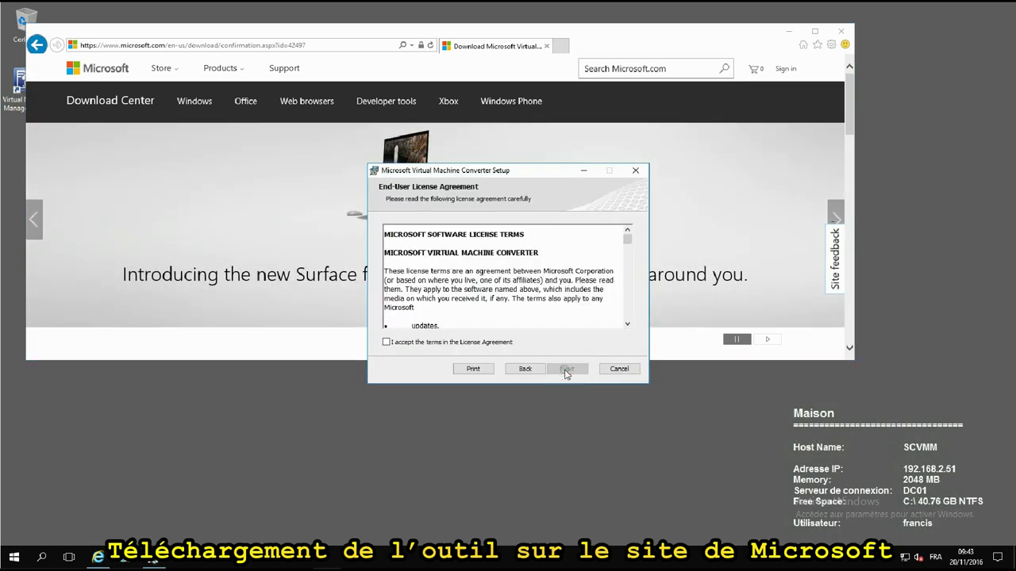
left_click(427, 345)
left_click(566, 370)
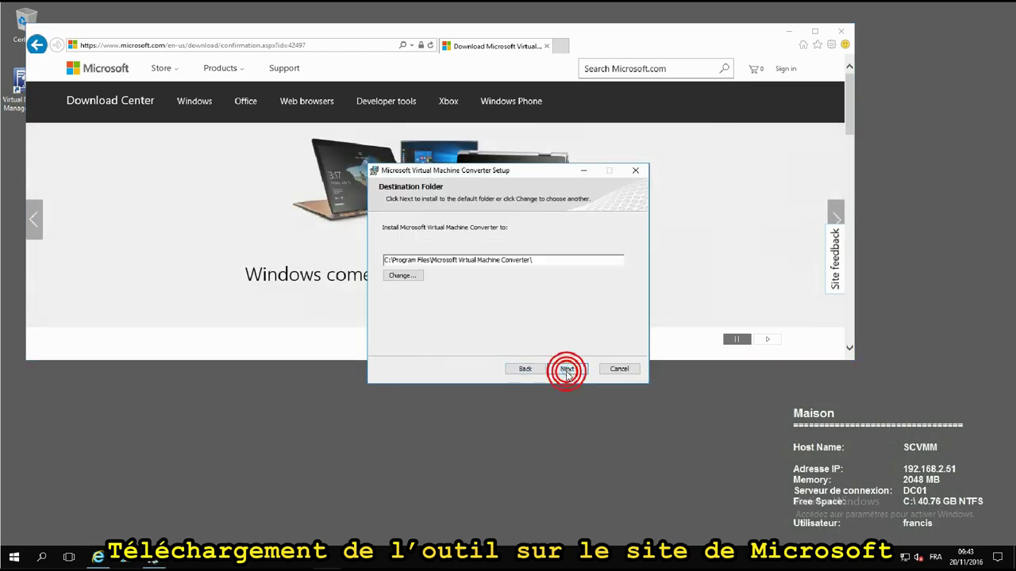
left_click(567, 369)
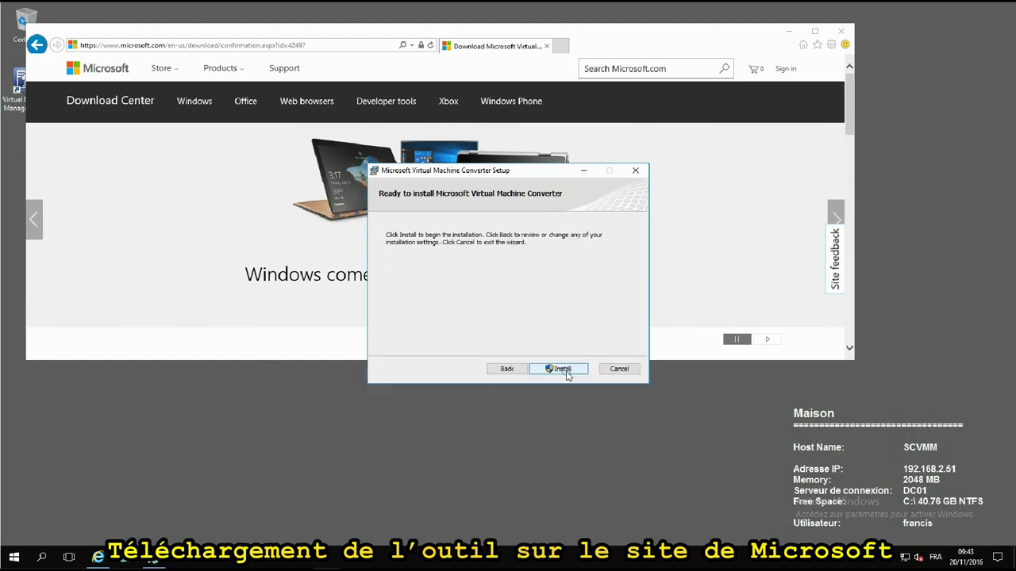
left_click(566, 370)
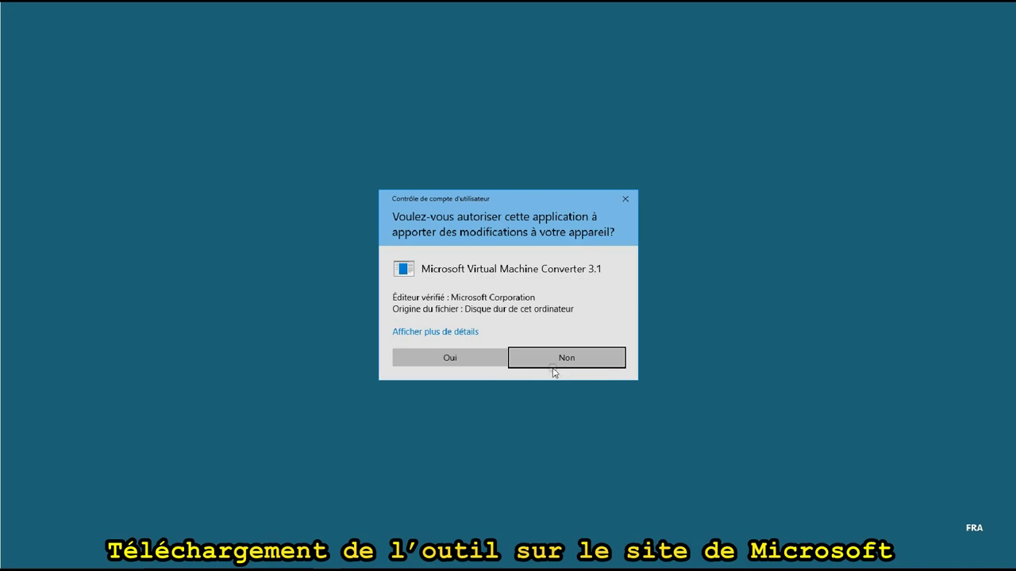
left_click(484, 358)
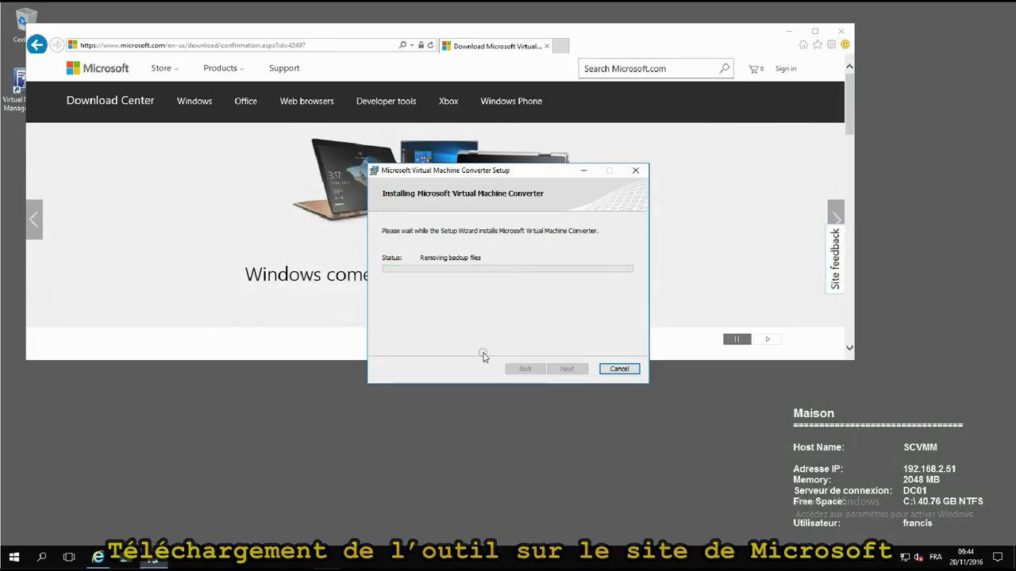
left_click(562, 370)
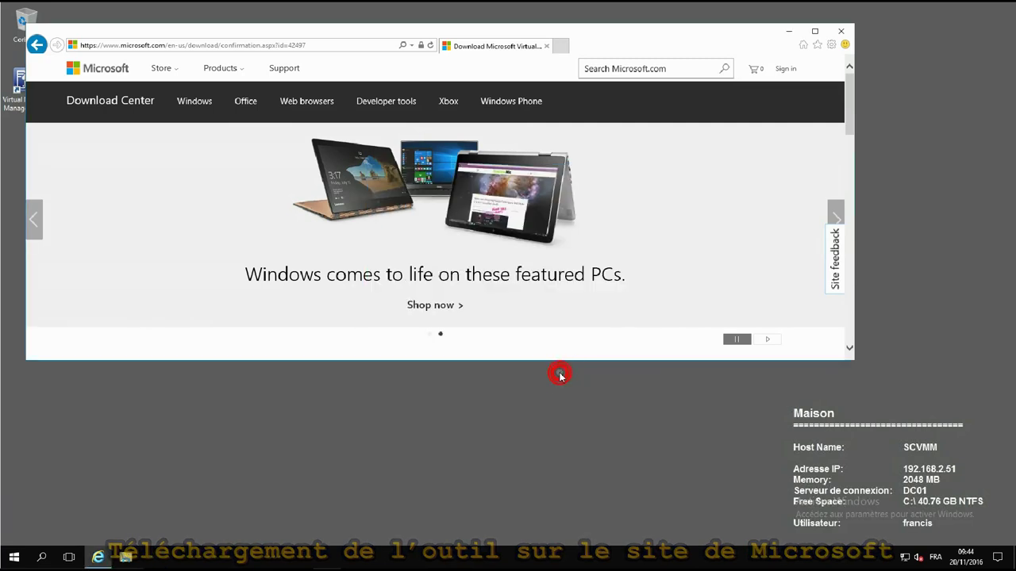
Close the browser and launch Microsoft Virtual Machine Converter from the Start menu as administrator.
left_click(842, 32)
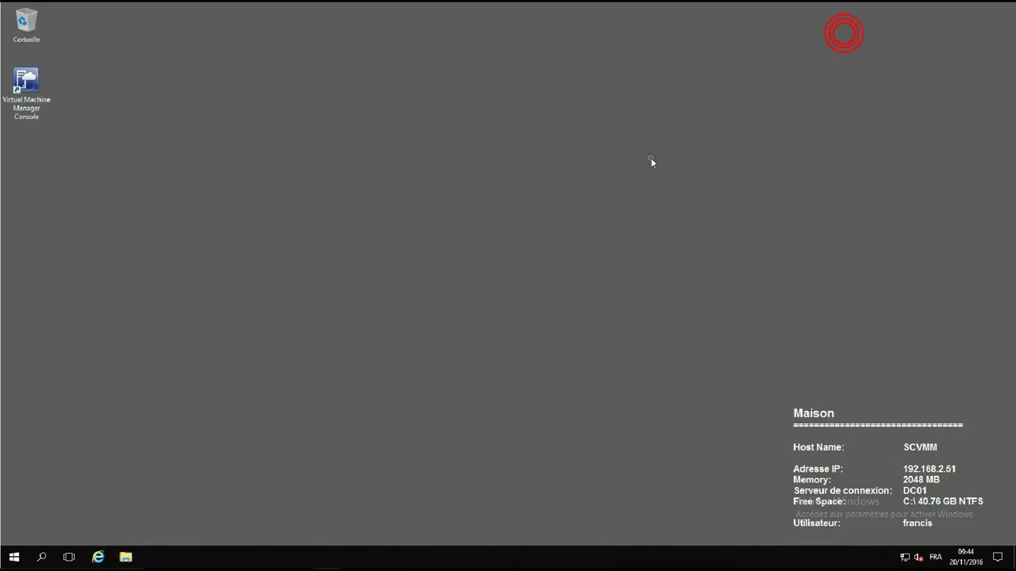
left_click(15, 557)
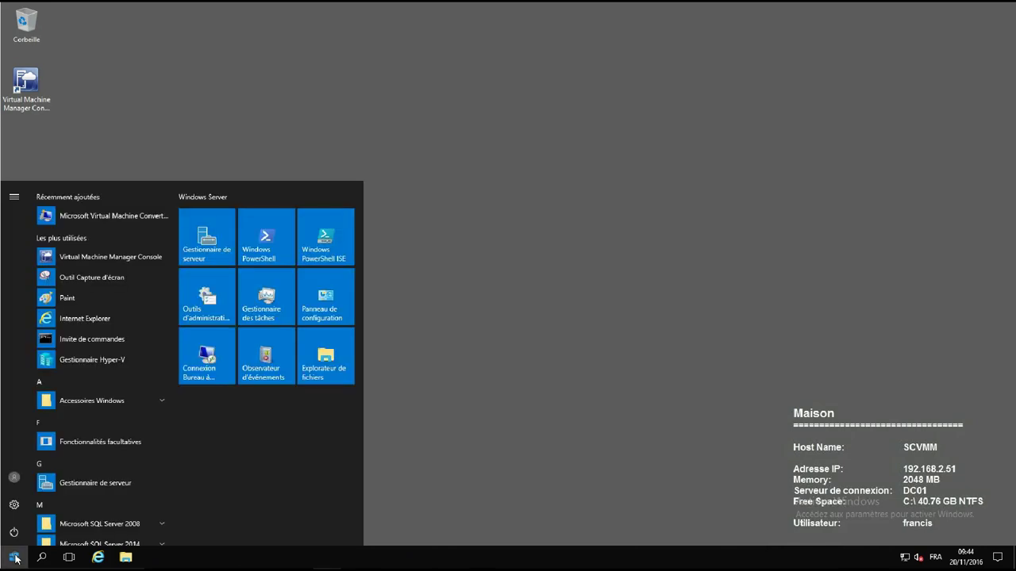
left_click(103, 216)
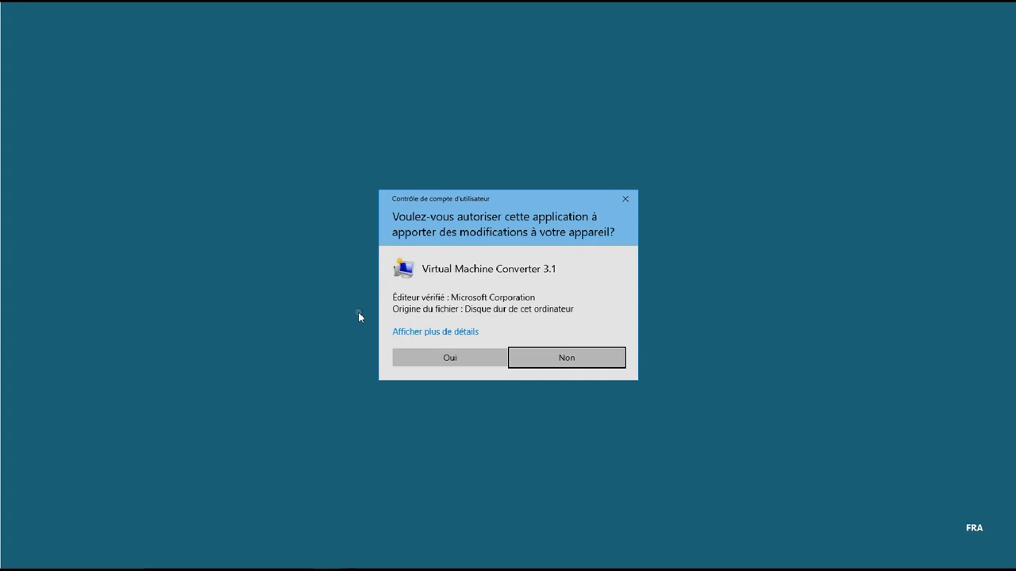
left_click(475, 362)
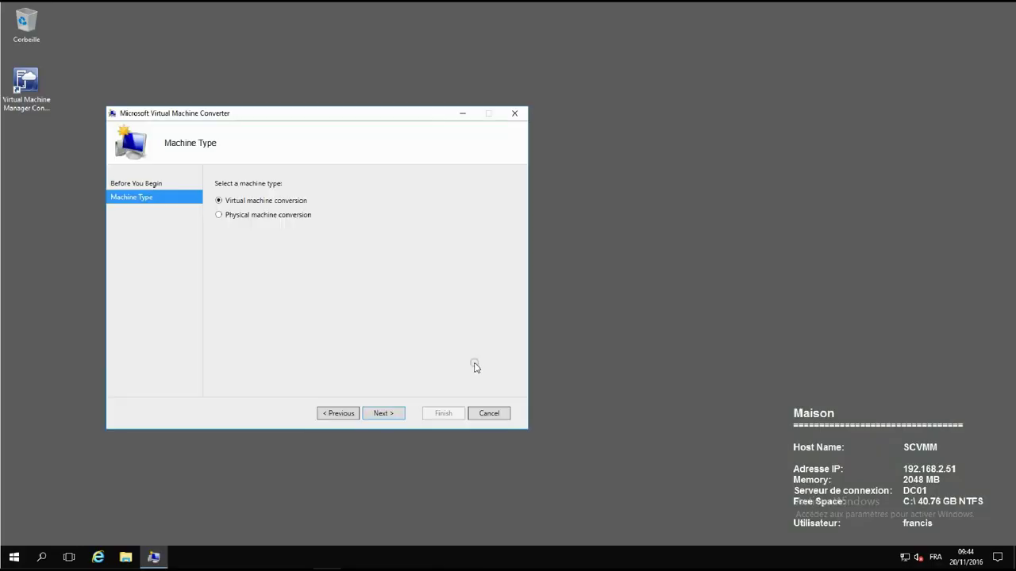
Keep virtual machine conversion and choose Migrate to Hyper-V as the destination.
left_click(378, 415)
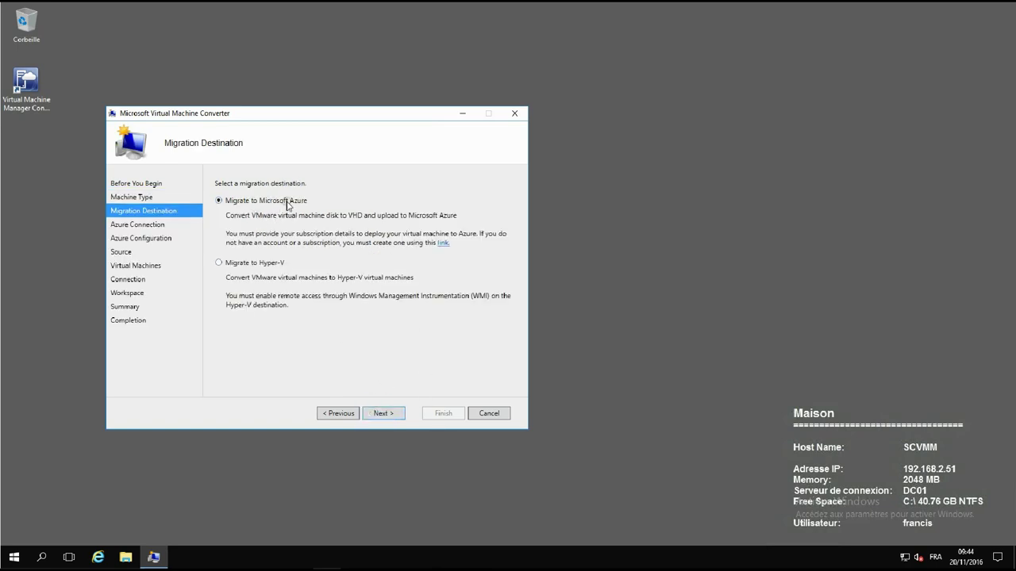
left_click(229, 263)
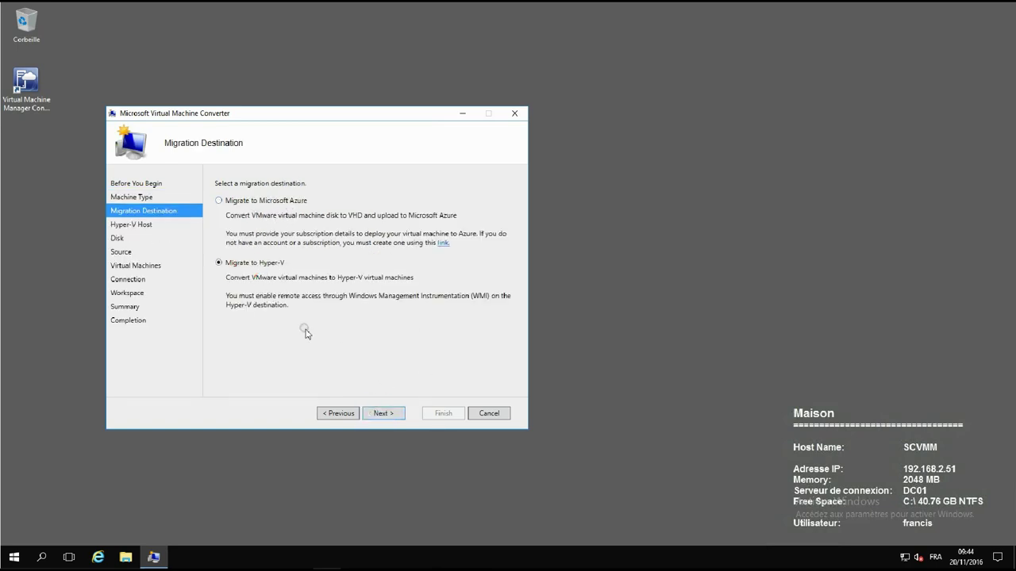
left_click(384, 413)
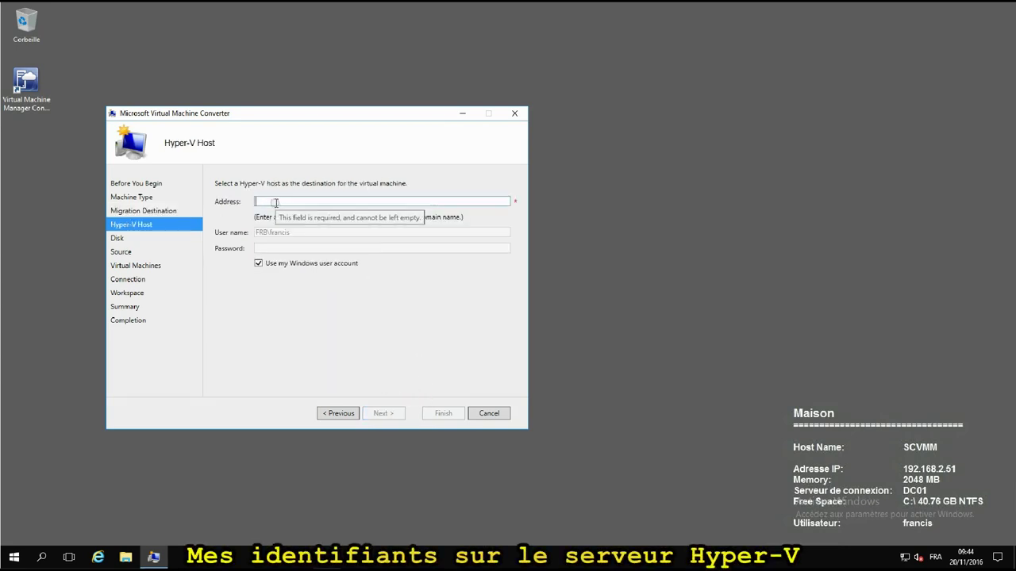
Use host hpv03 and store disks as dynamically expanding VHDX in \\hpv03\d$\HPV.
type("hpv03")
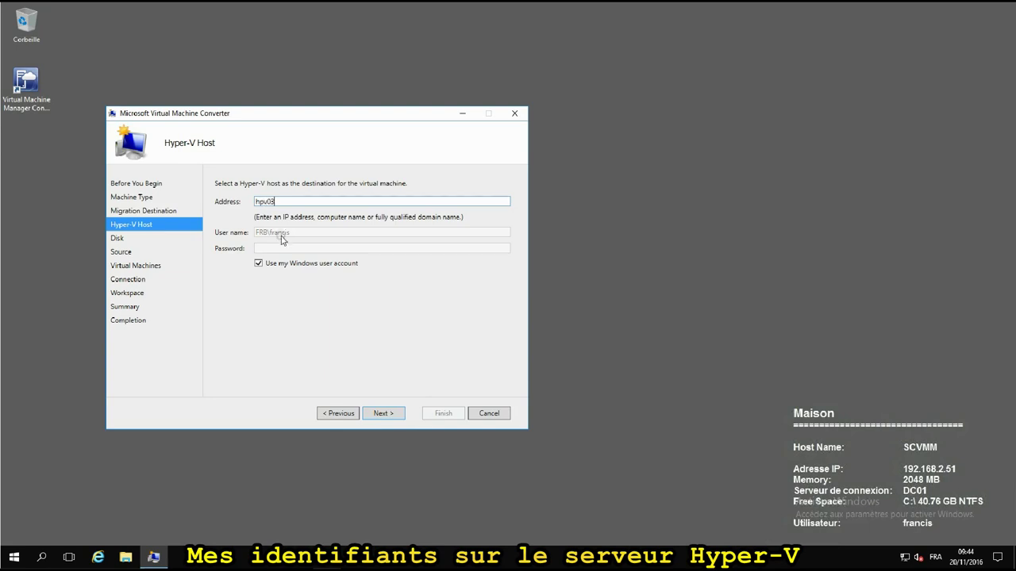
left_click(376, 413)
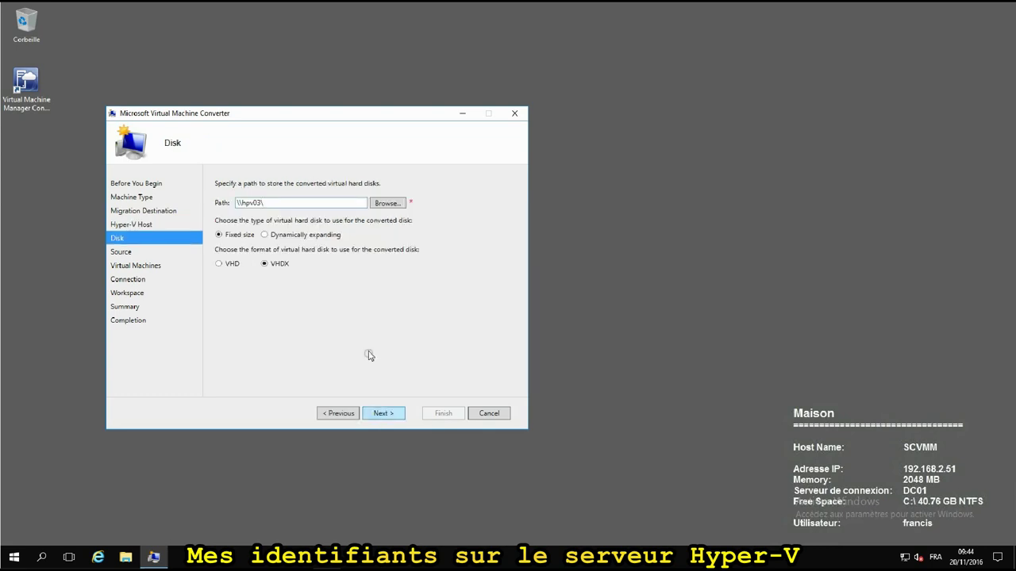
left_click(323, 204)
left_click(387, 203)
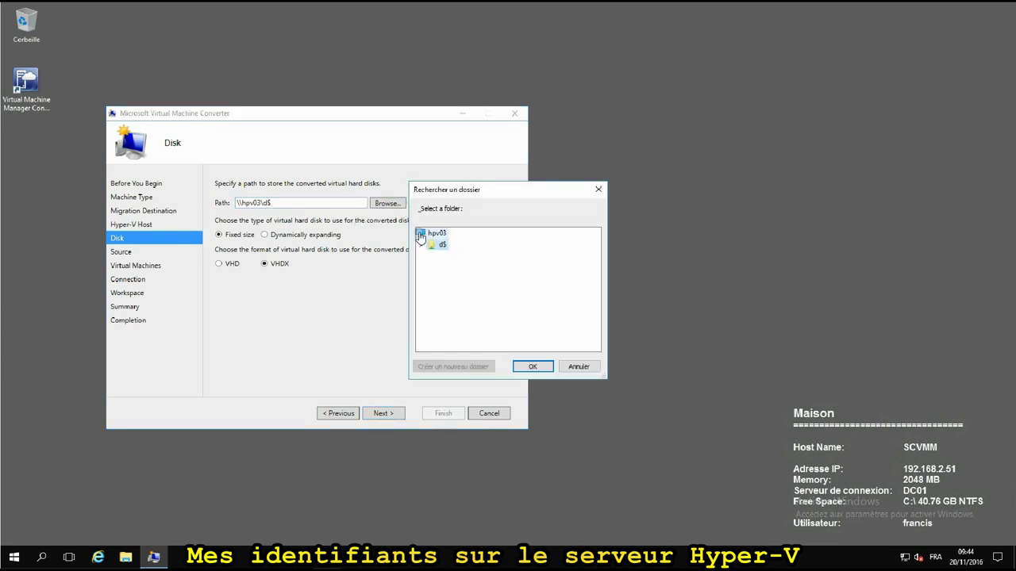
left_click(420, 245)
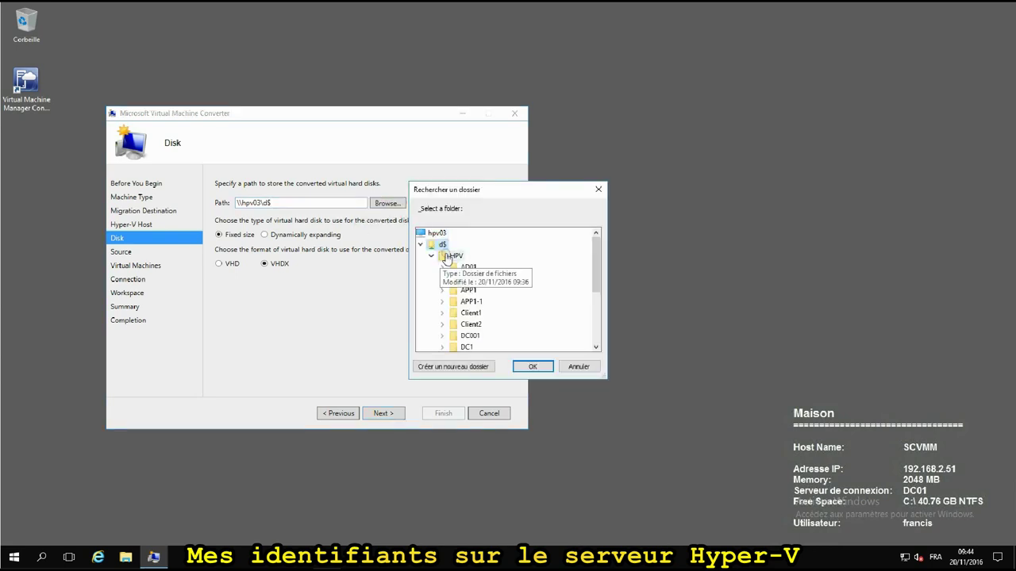
left_click(530, 367)
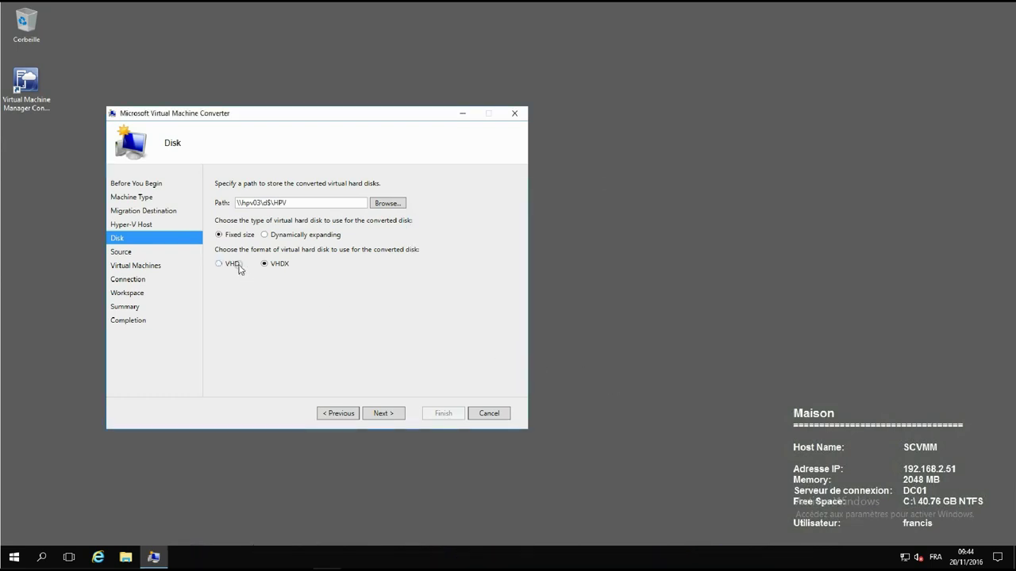
left_click(286, 235)
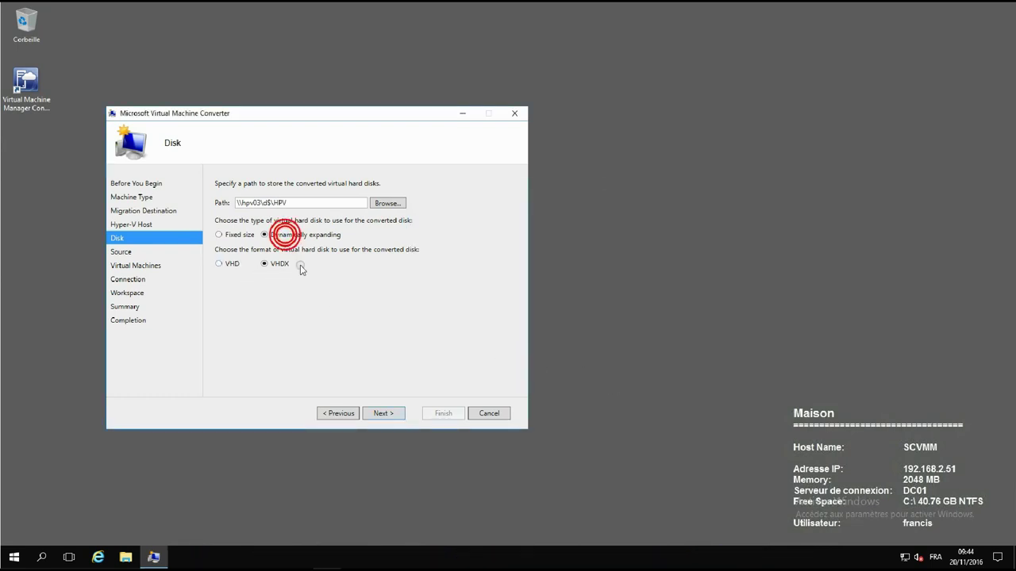
left_click(395, 411)
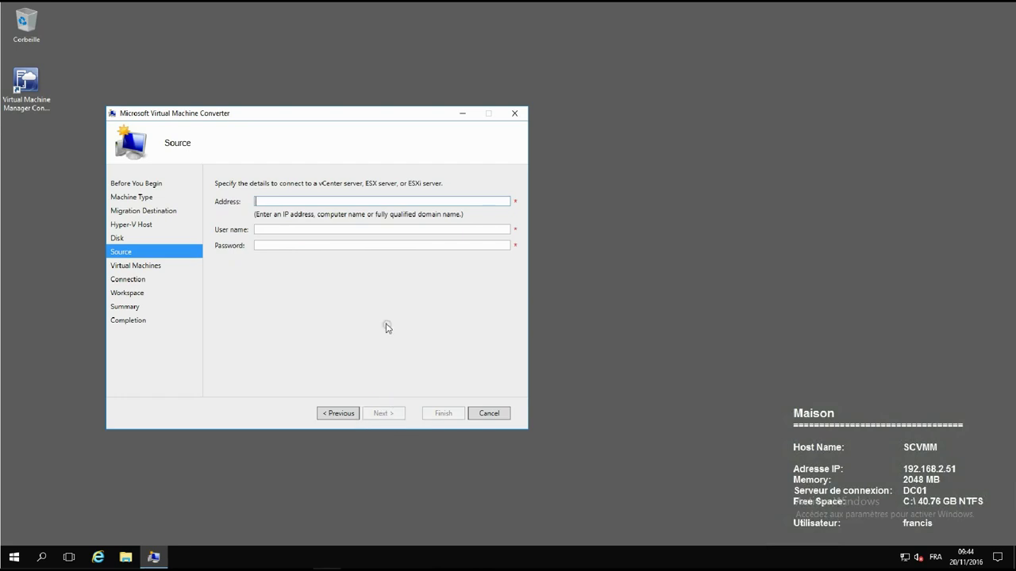
Connect to source server vcenter with the vCenter account user name and password.
left_click(347, 201)
type("vcenter")
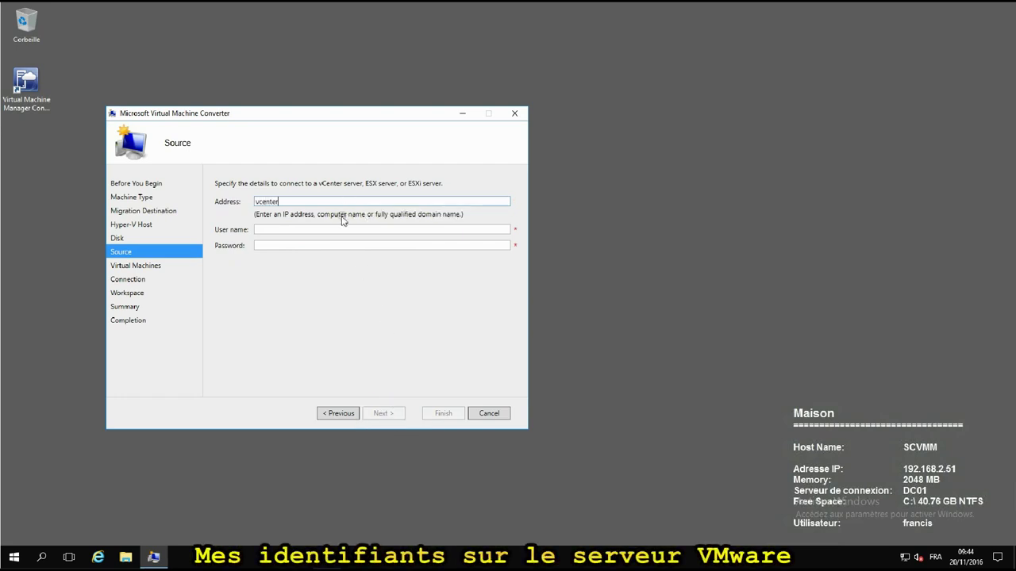
left_click(313, 229)
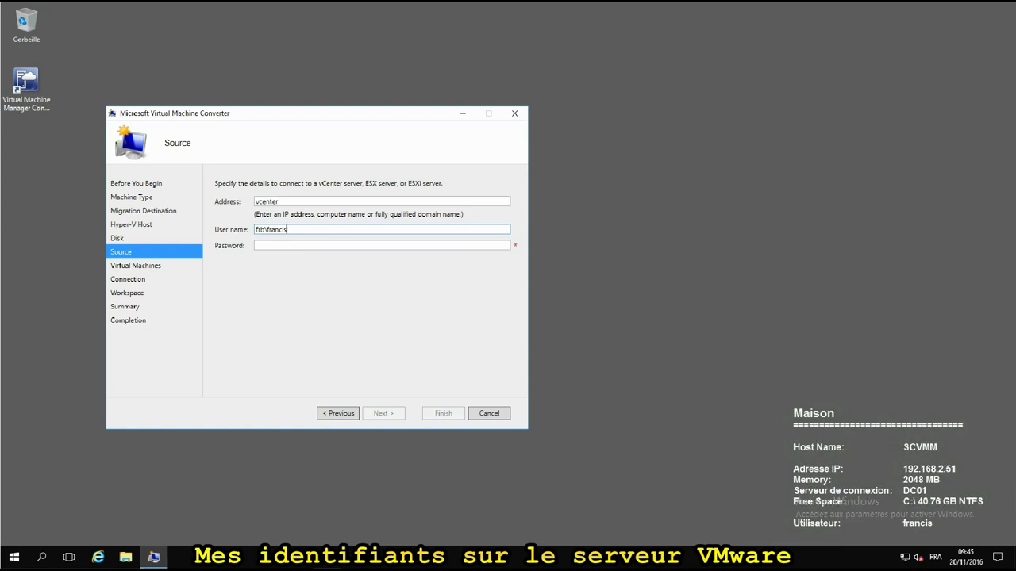
key("Tab")
type("p")
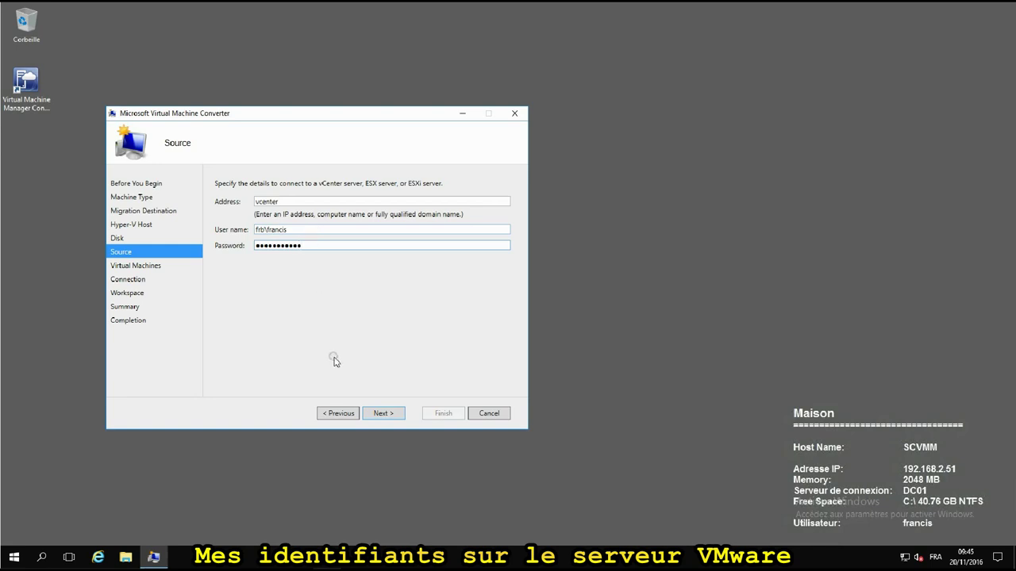
left_click(380, 413)
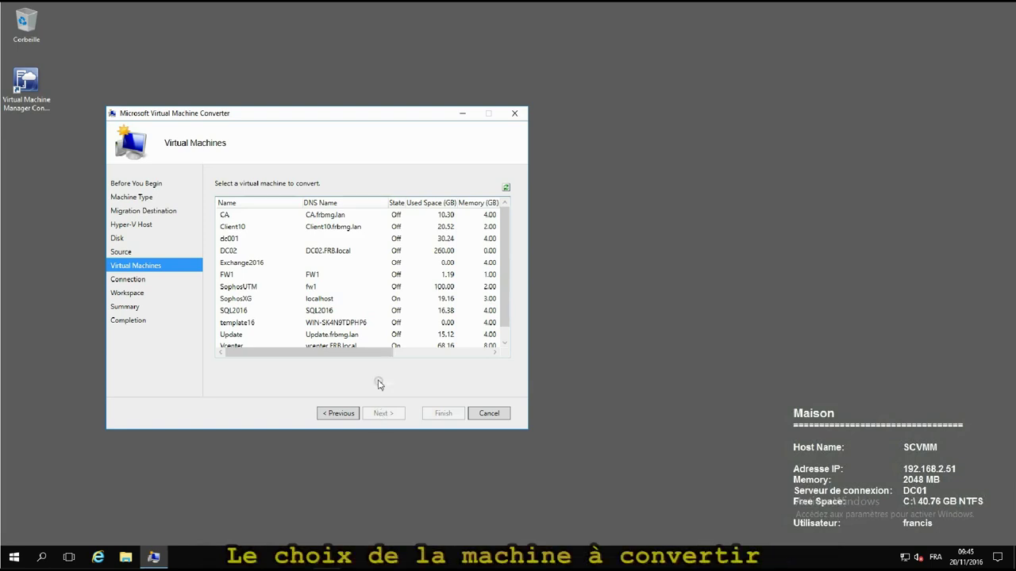
Select Exchange2016, keep both machines Off, and keep C:\Sources as the workspace.
left_click(230, 266)
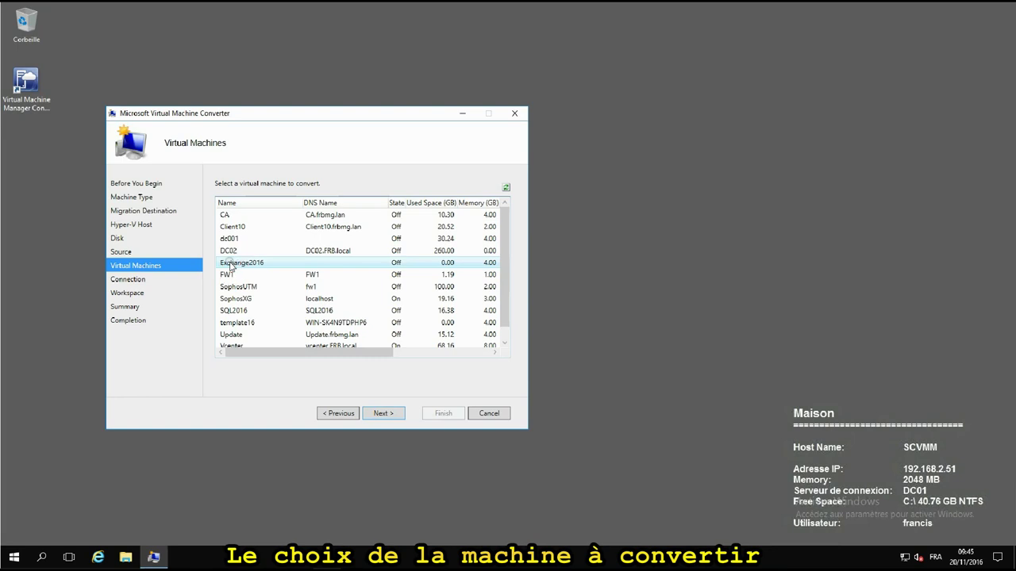
left_click(384, 413)
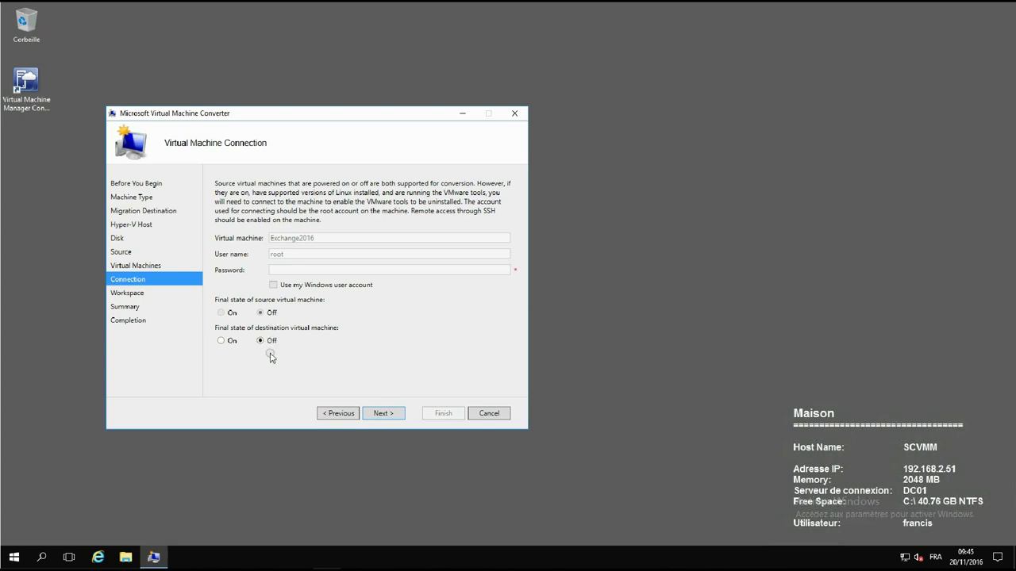
left_click(384, 413)
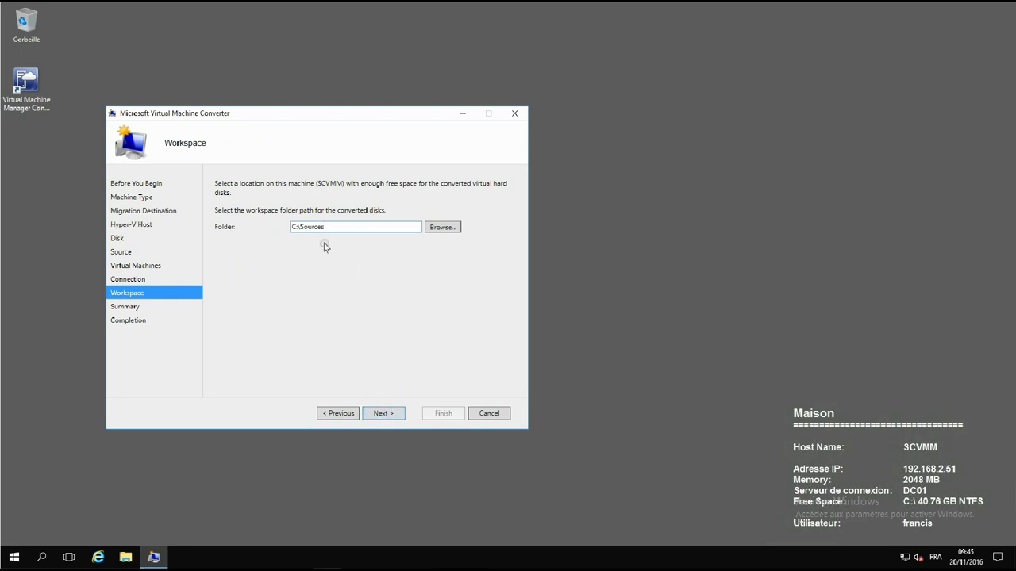
left_click(388, 414)
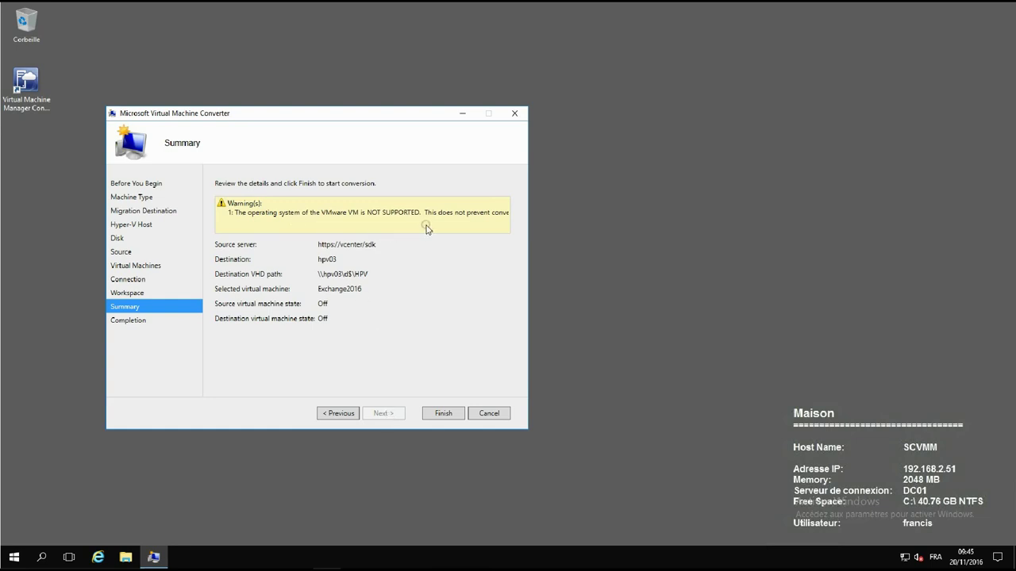
Accept the Summary despite the unsupported-OS warning and start converting Exchange2016 to hpv03.
left_click(439, 414)
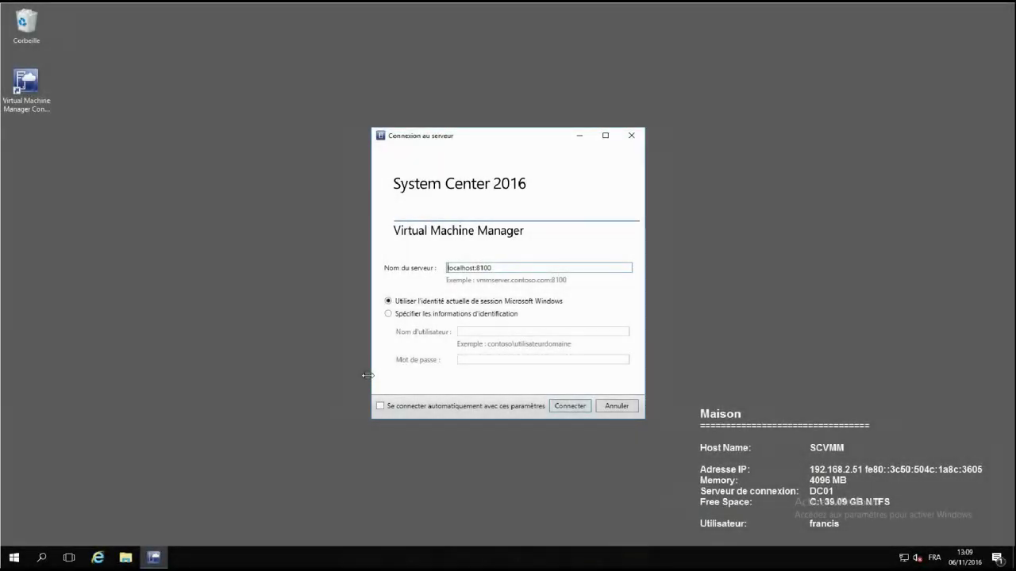
Connect to the localhost:8100 VMM server and start a new Run As account from Settings.
left_click(577, 409)
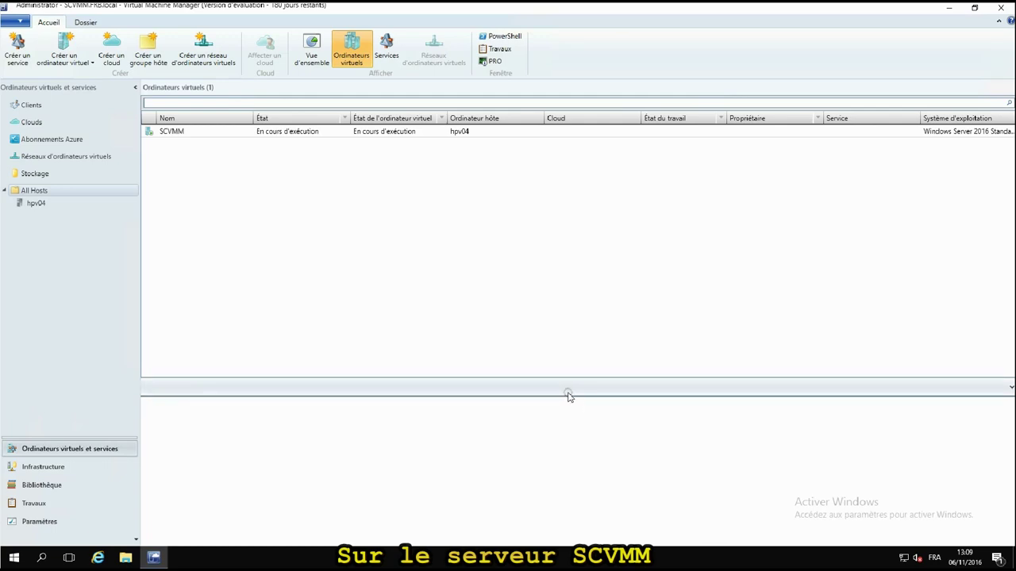
left_click(30, 522)
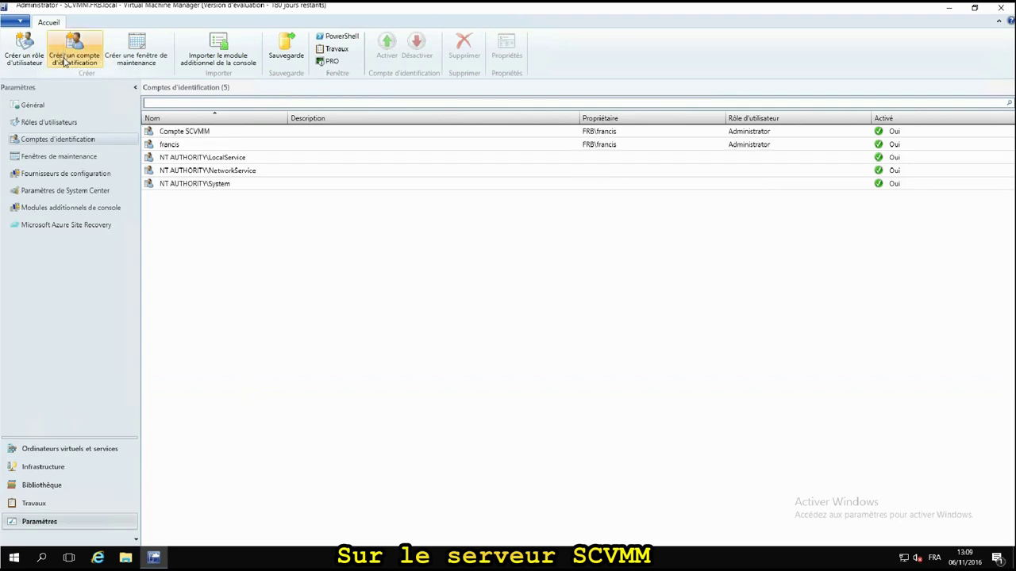
left_click(66, 62)
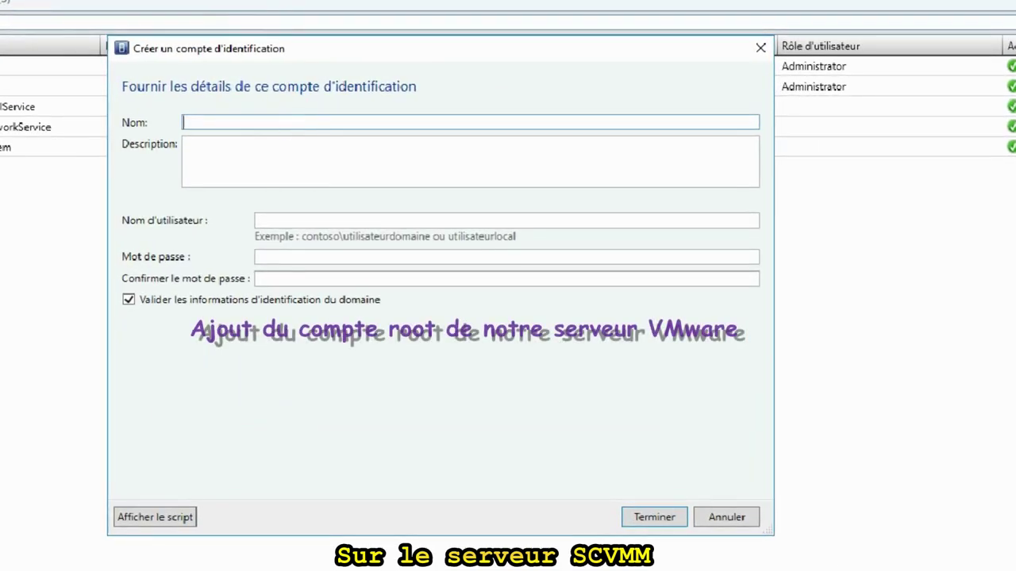
Create Run As account 'Root' ('Compte pour les serveur VMware', user root), then list vCenter servers.
type("Root")
key("Tab")
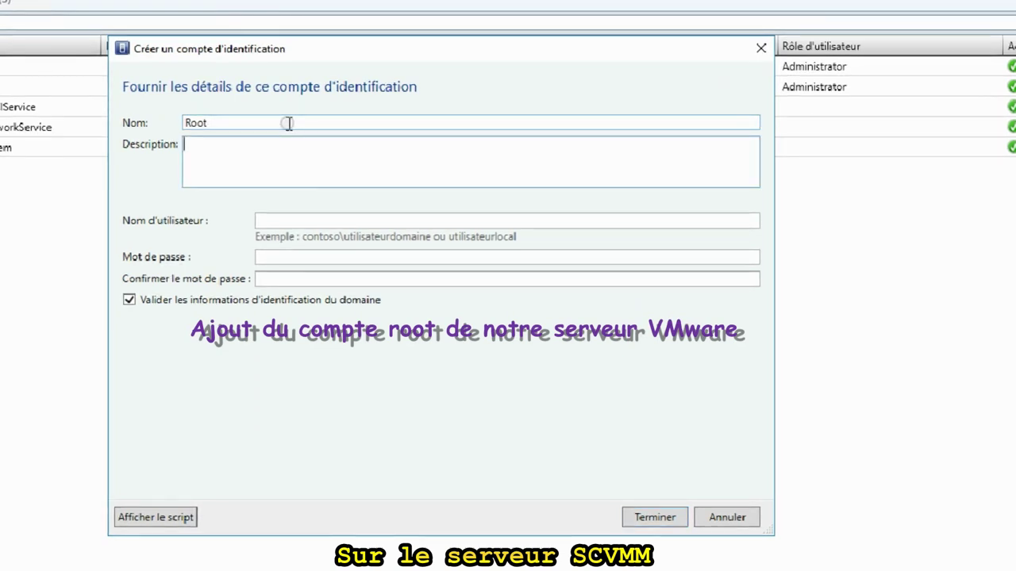
type("Compte p")
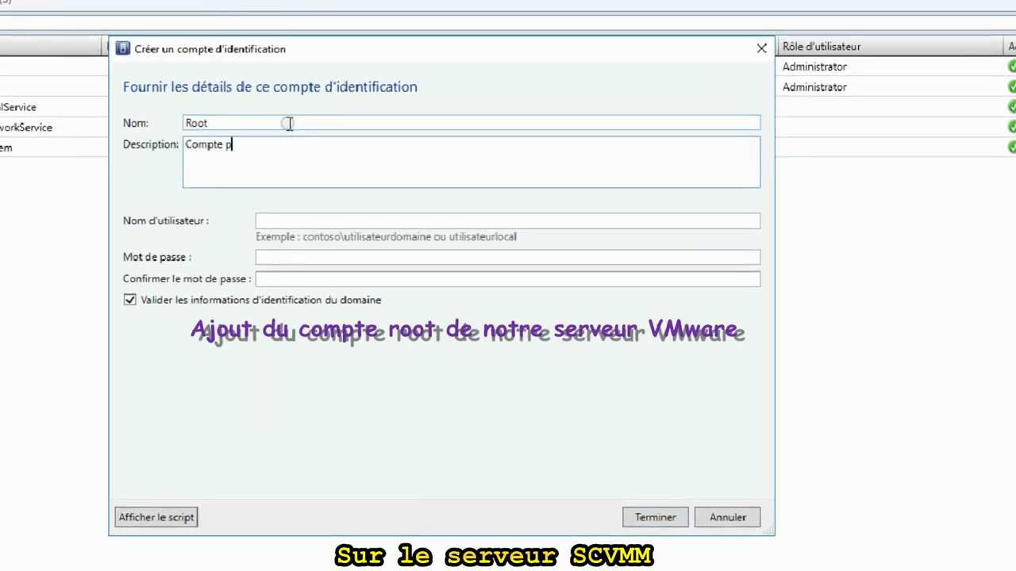
type("our les se")
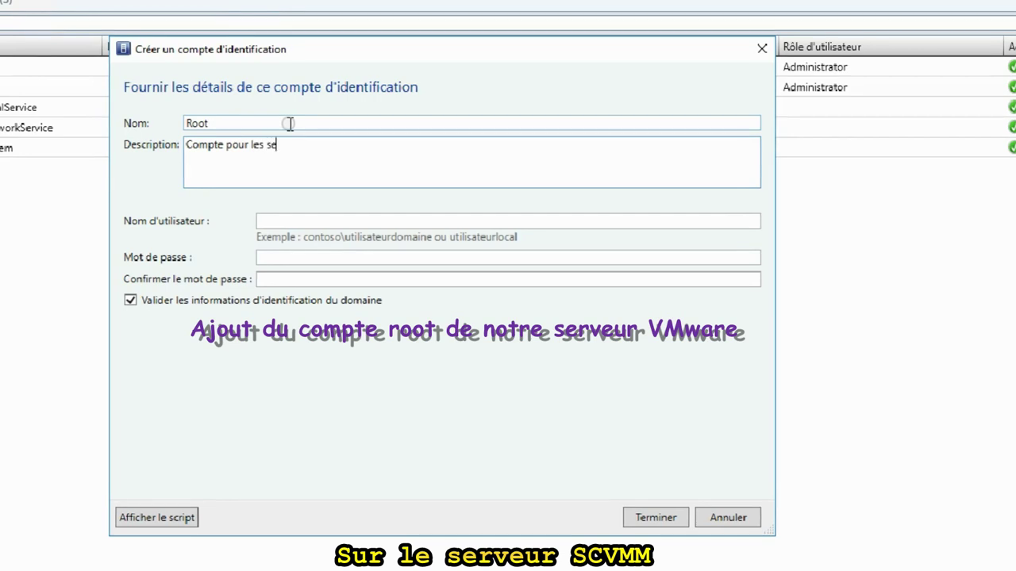
type("rveur V")
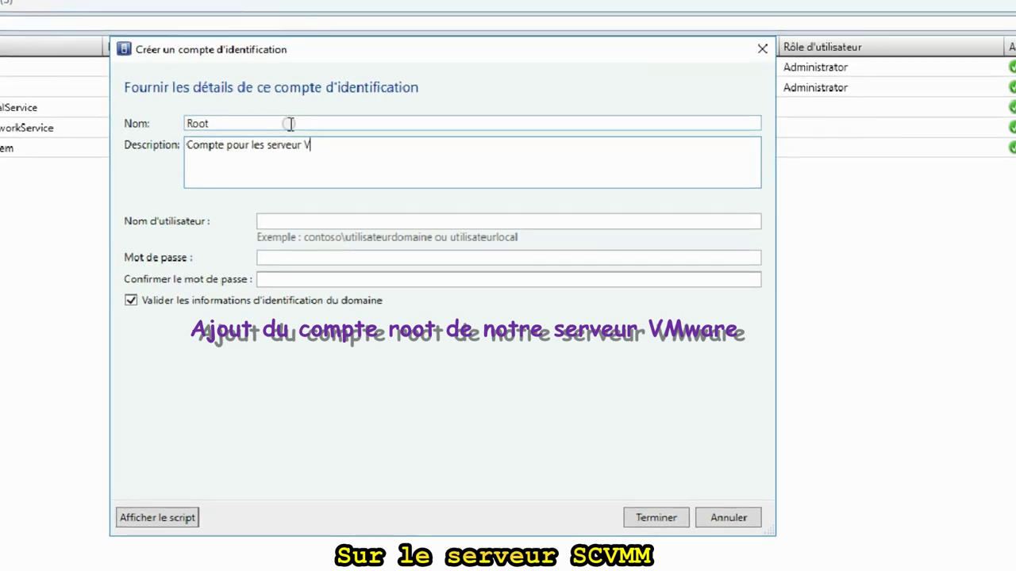
type("Mware")
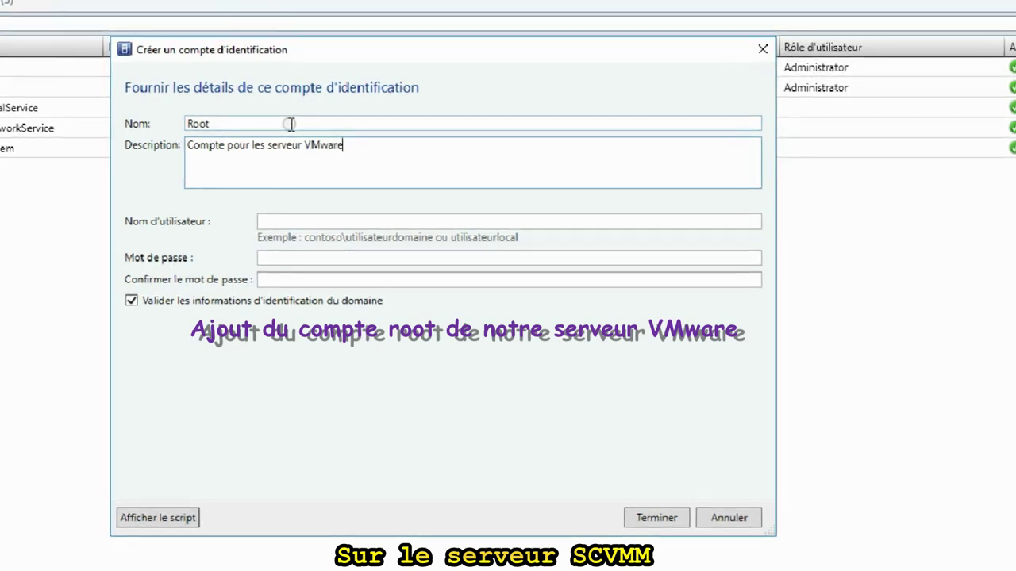
left_click(263, 224)
type("r")
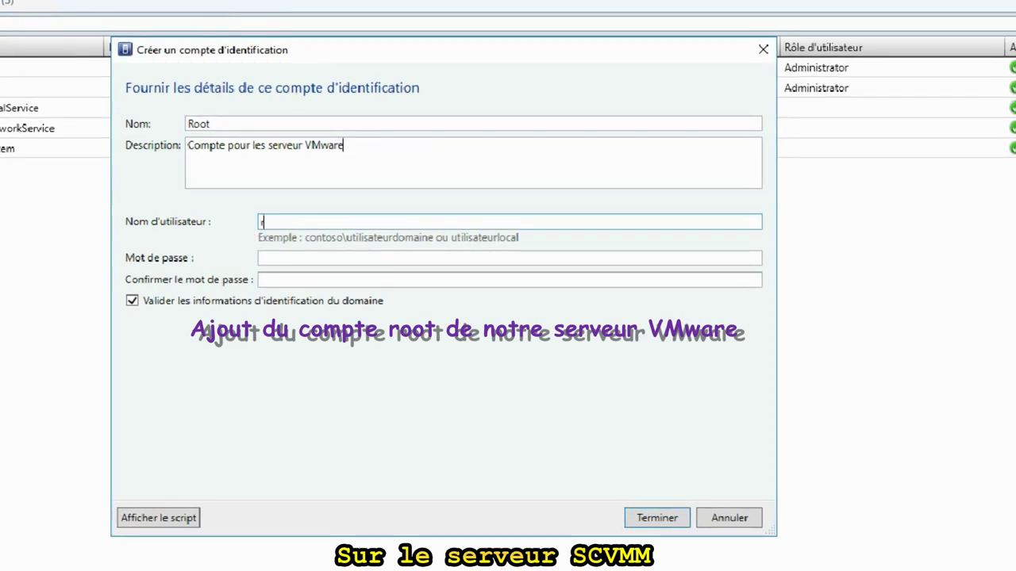
type("oot")
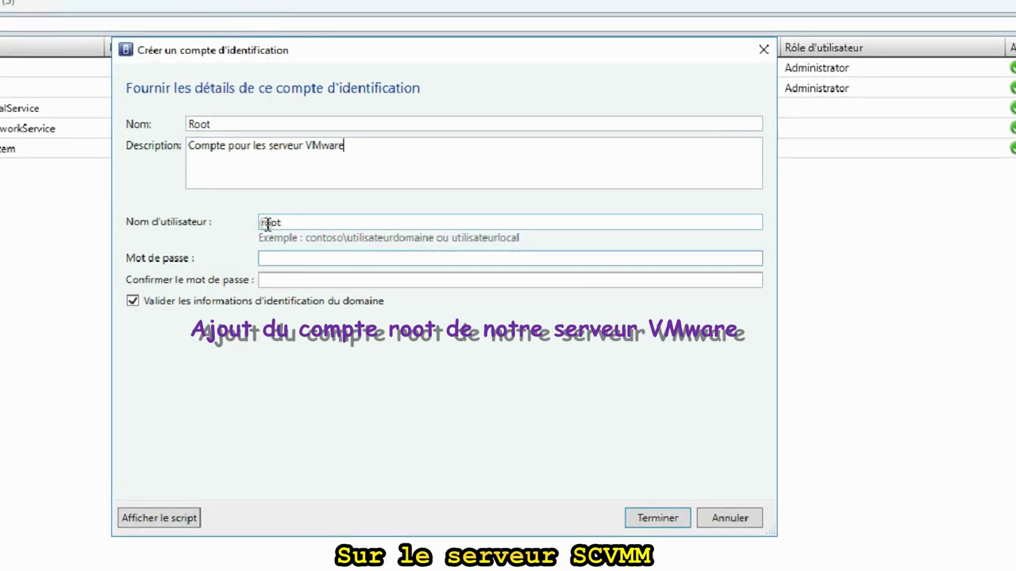
type("•••")
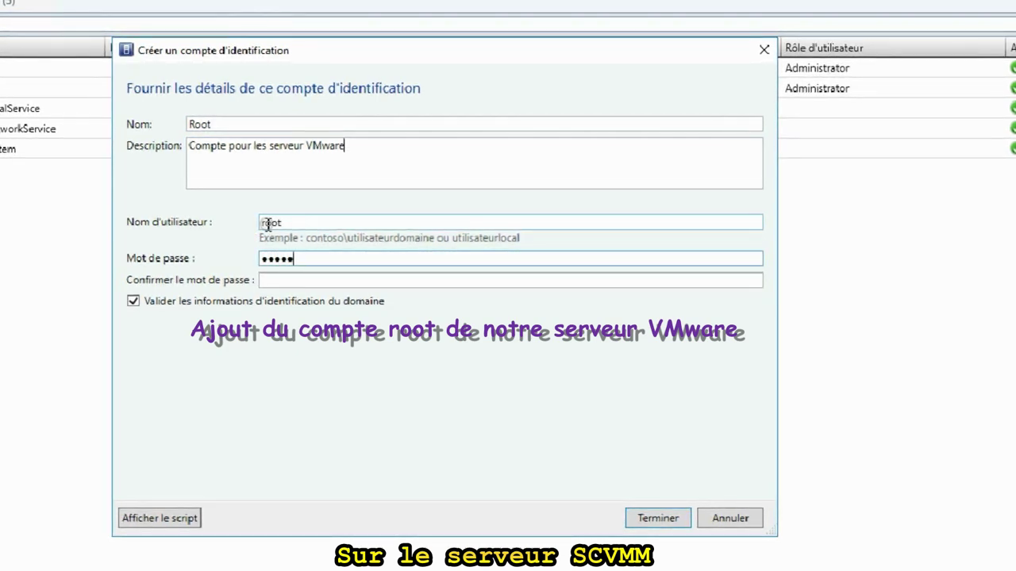
type("••••")
key("Tab")
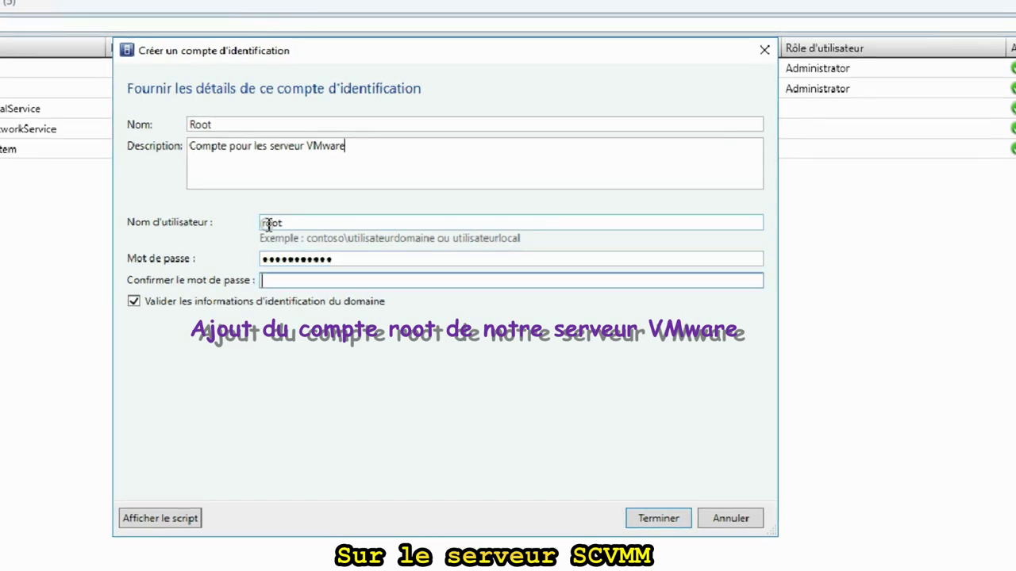
type("••••••••")
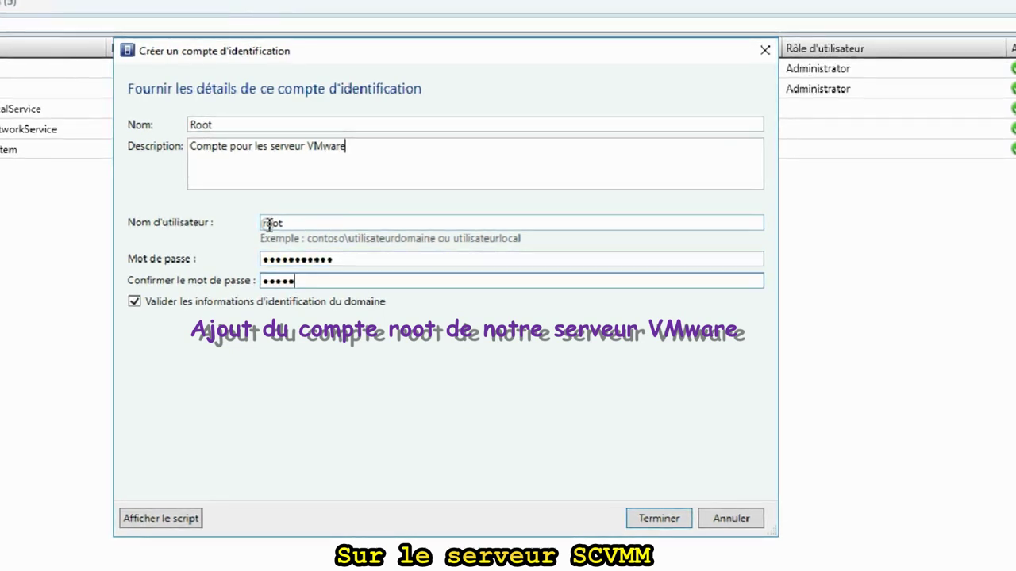
type("•••")
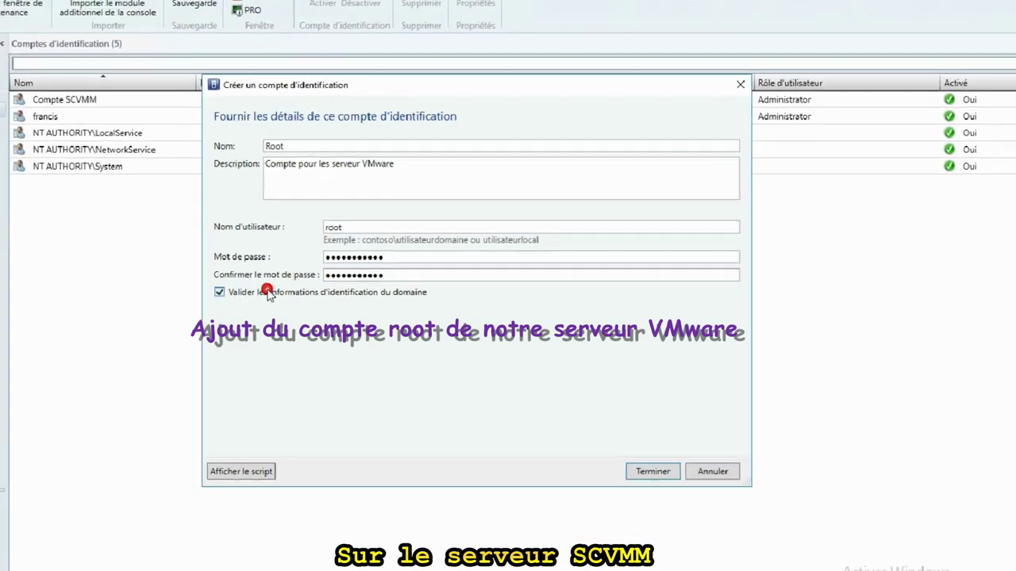
left_click(652, 471)
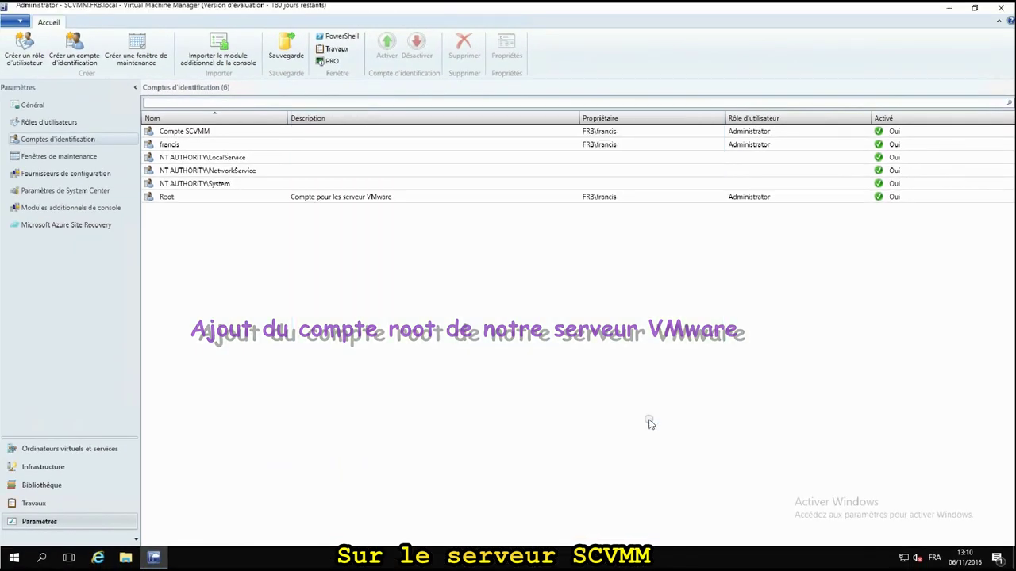
left_click(30, 468)
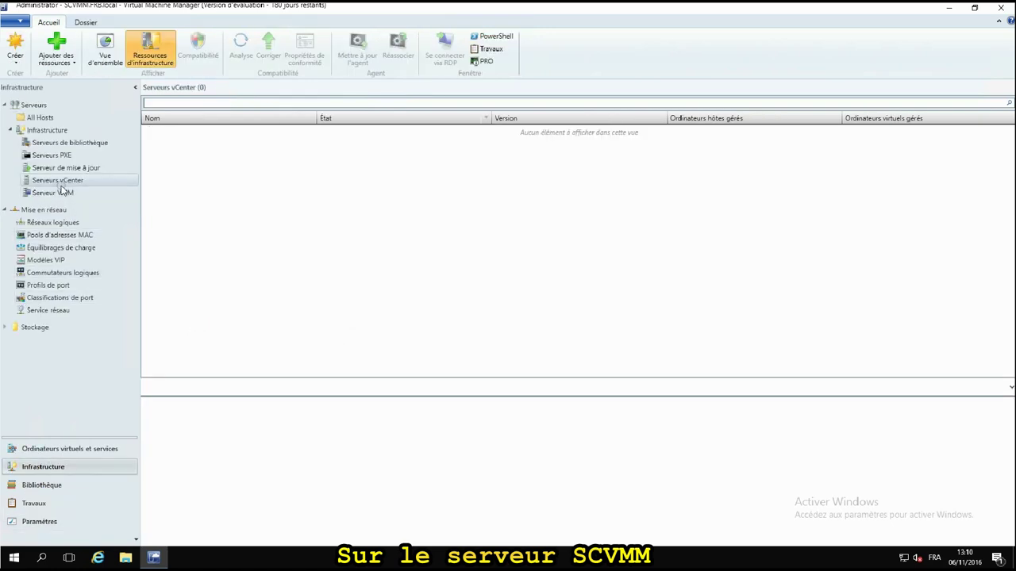
Add vCenter server vcenter using the Compte SCVMM Run As account and import its certificate.
right_click(63, 182)
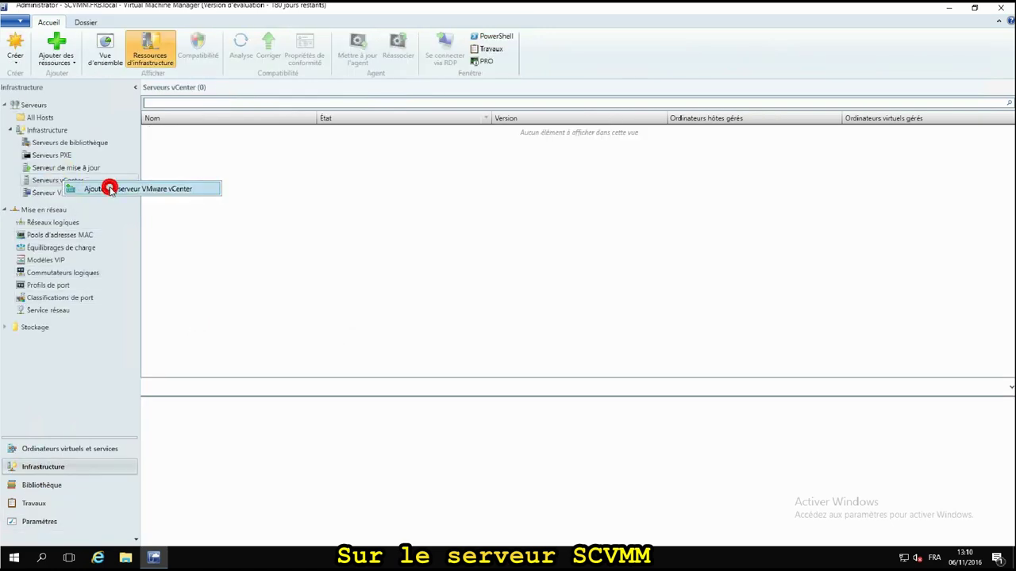
left_click(109, 190)
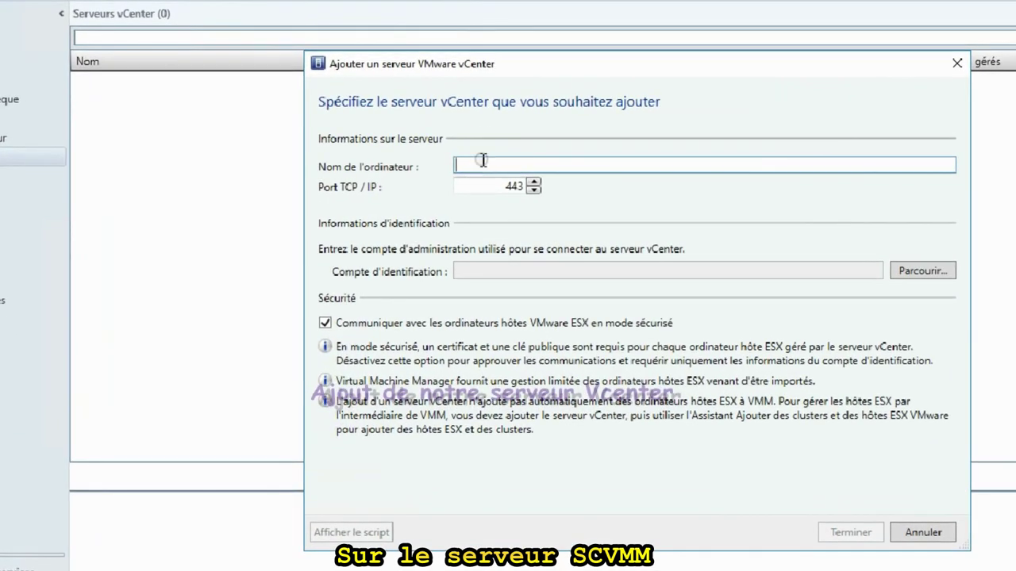
type("vcent")
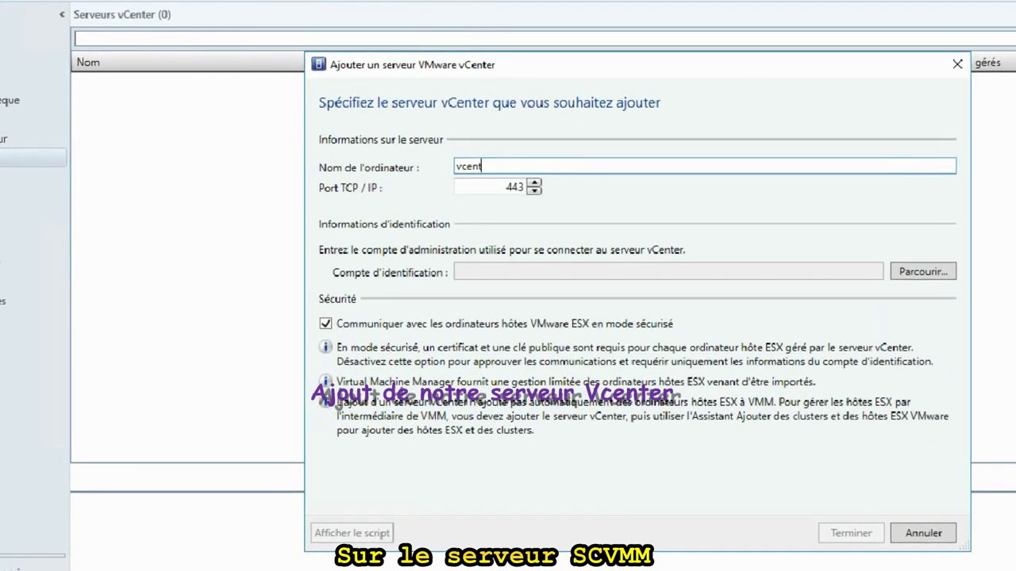
type("er")
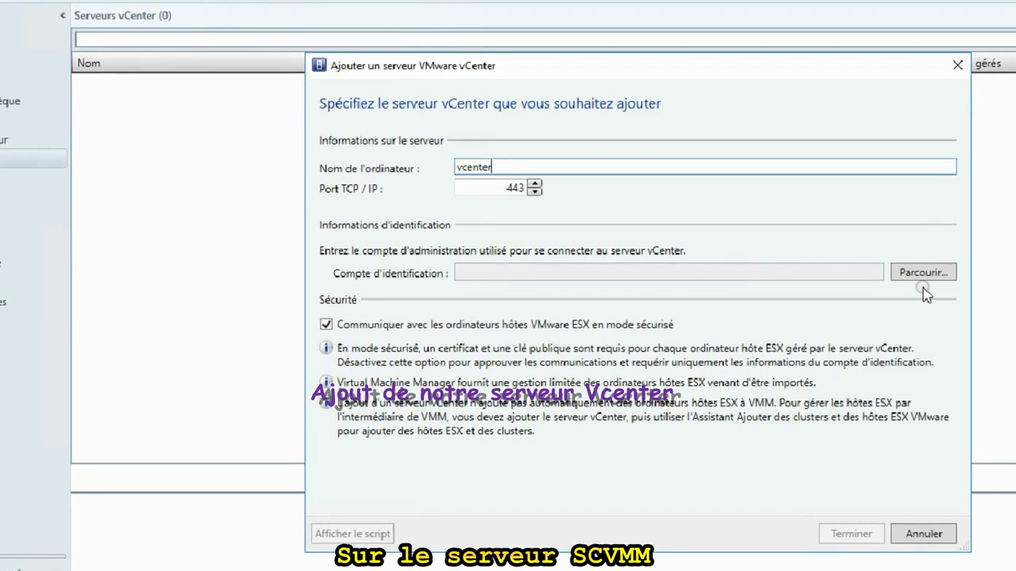
left_click(925, 273)
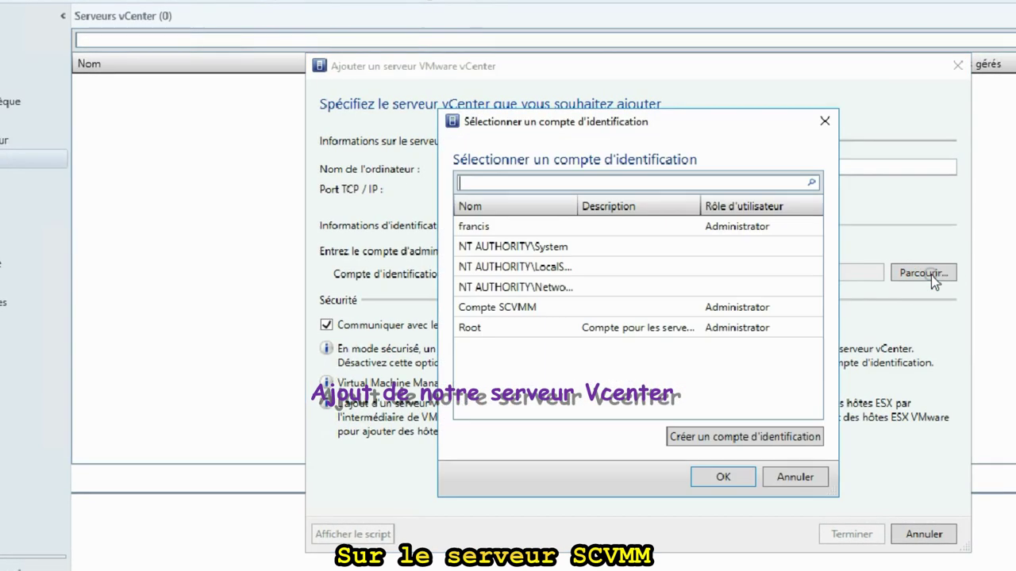
left_click(476, 308)
left_click(722, 477)
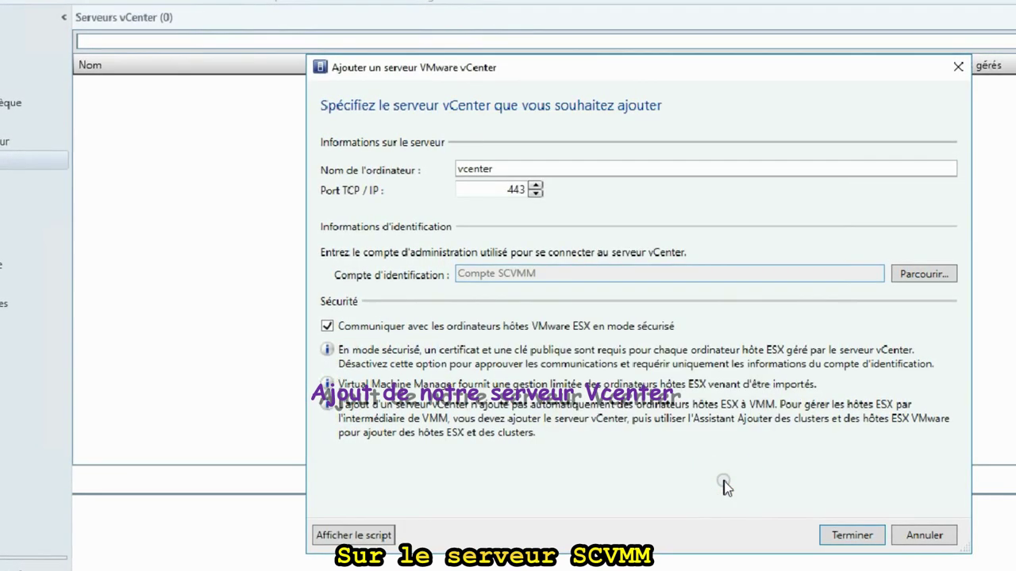
left_click(864, 538)
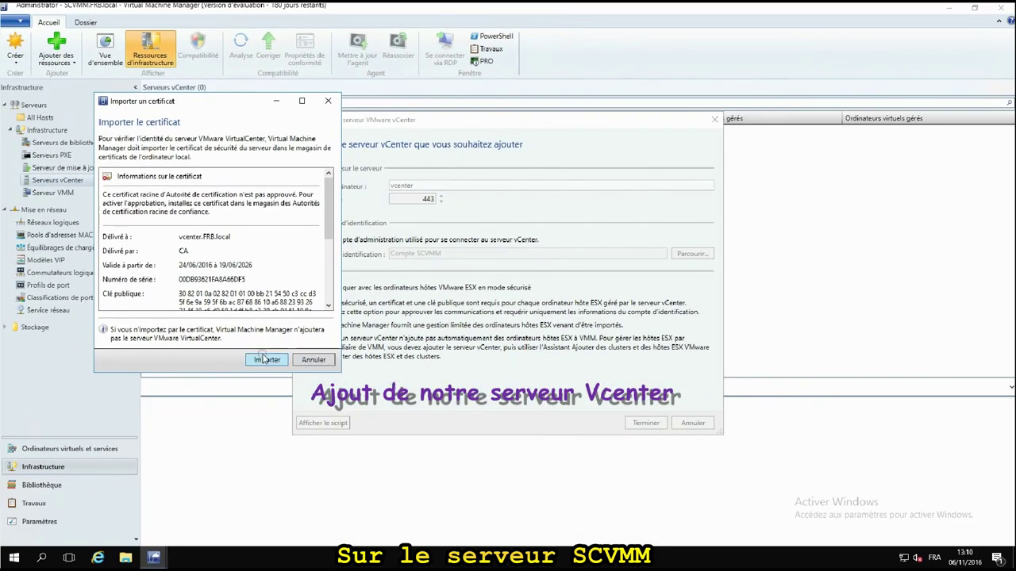
left_click(266, 359)
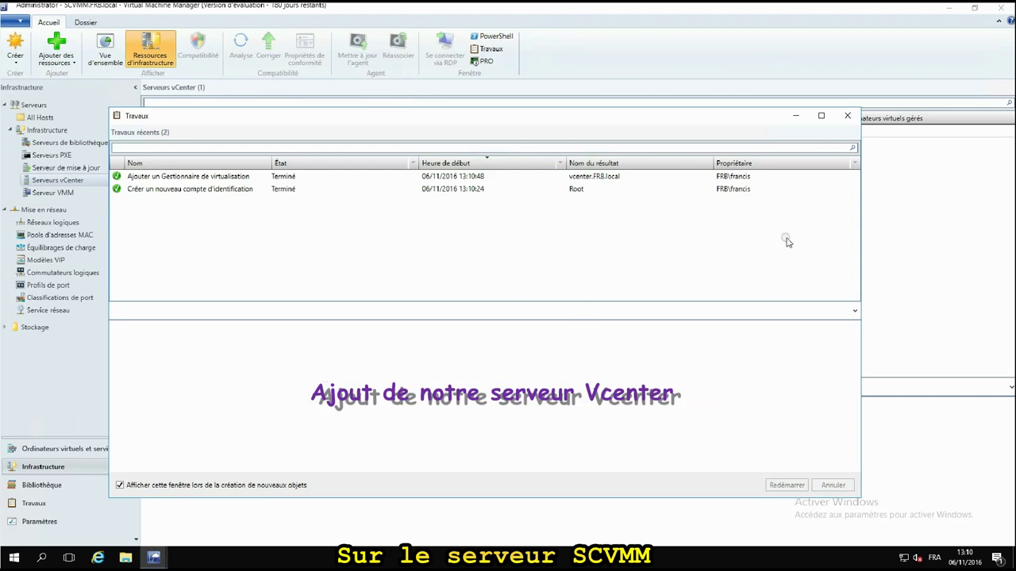
left_click(847, 116)
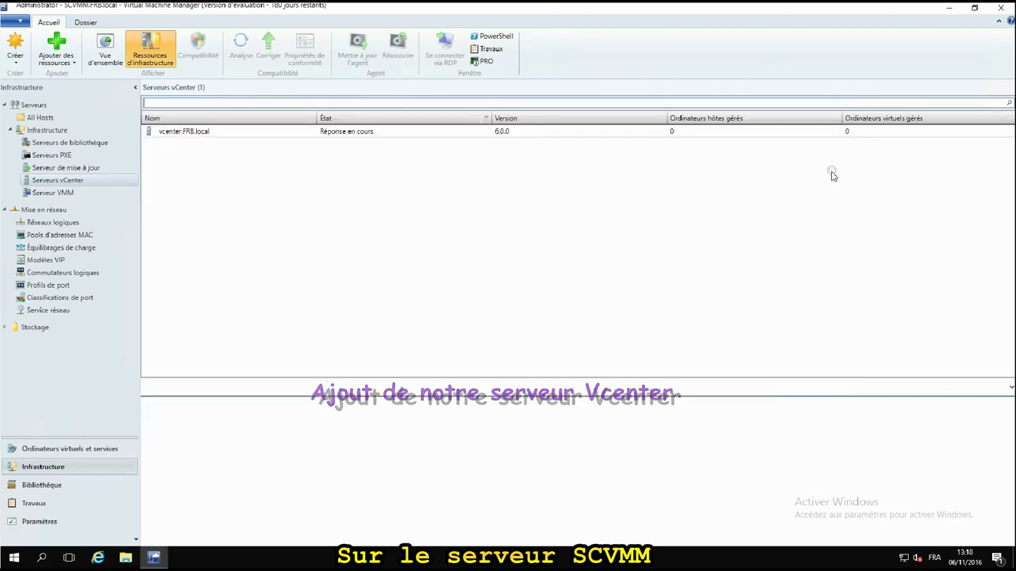
Start adding VMware ESX hosts to All Hosts using the Root Run As account.
left_click(45, 449)
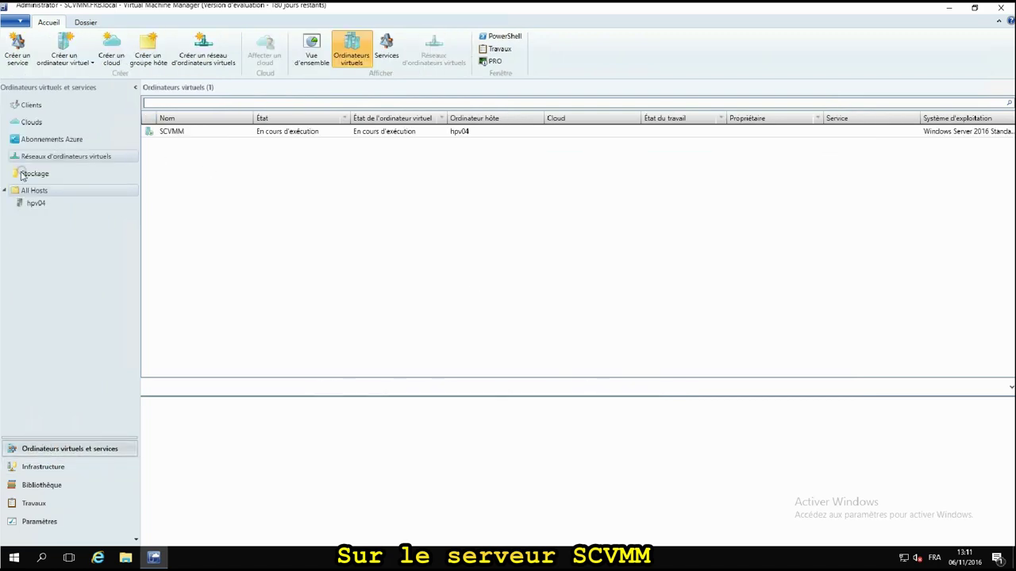
right_click(36, 192)
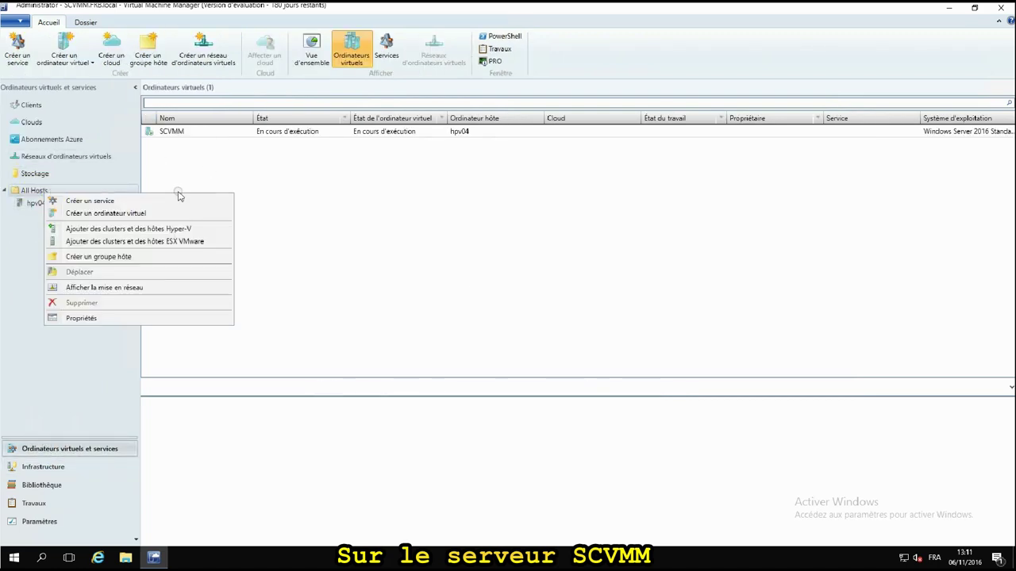
left_click(193, 242)
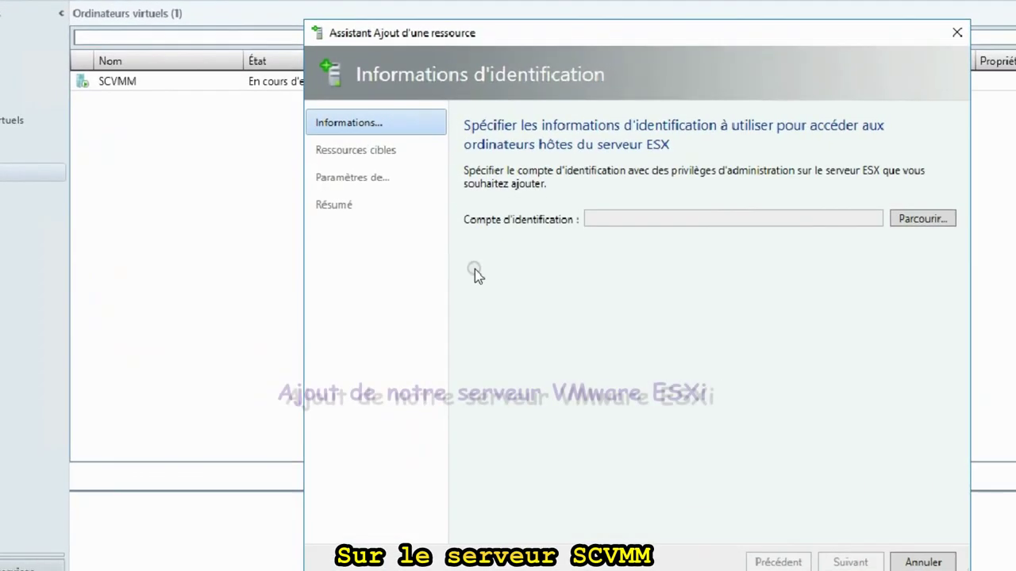
left_click(920, 219)
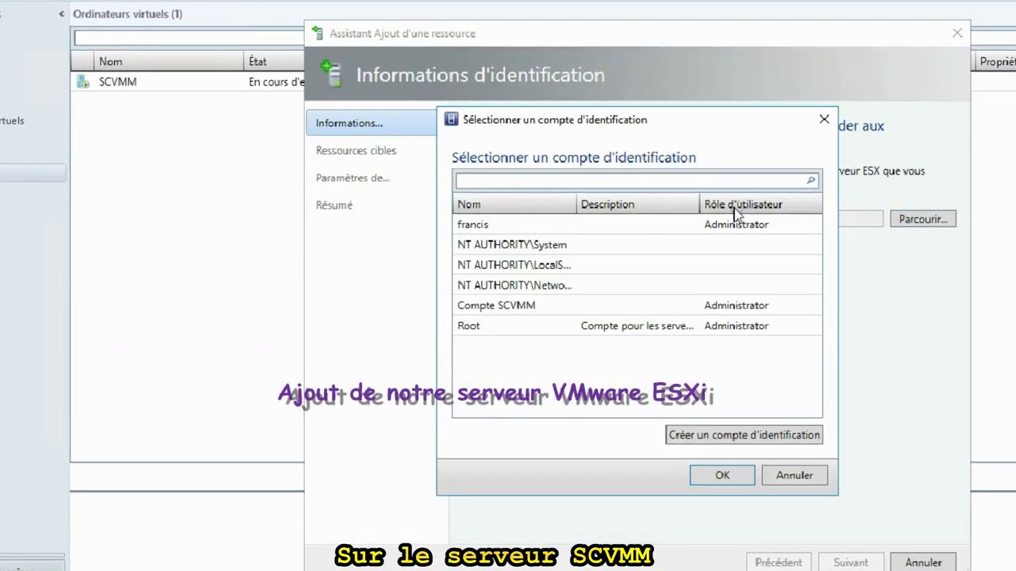
left_click(467, 326)
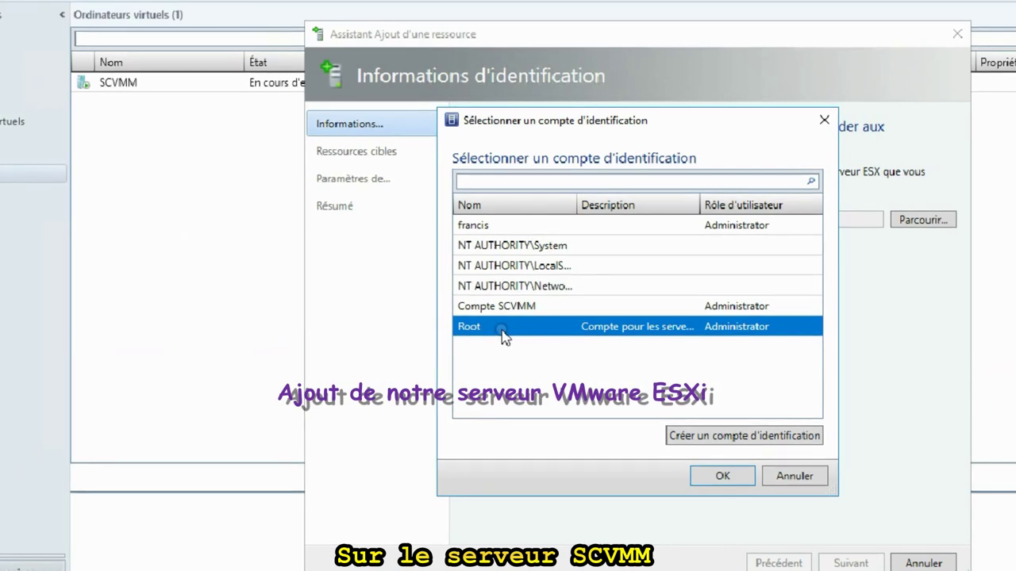
left_click(718, 478)
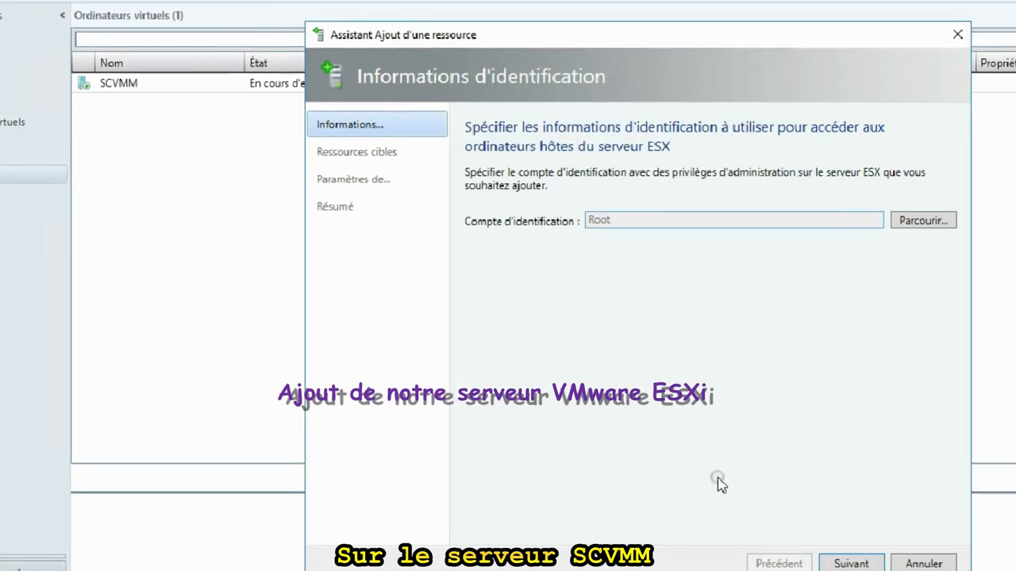
left_click(851, 562)
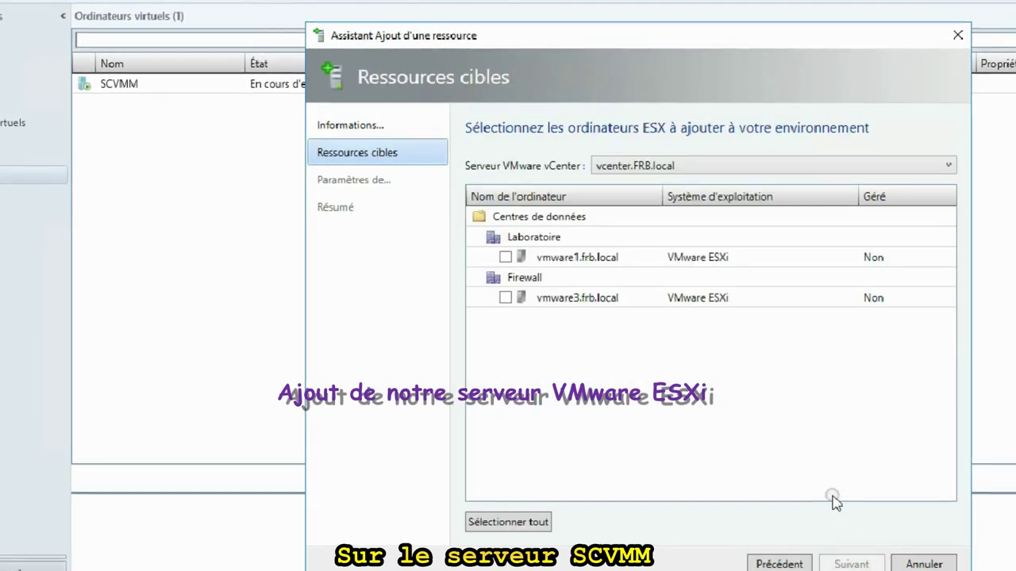
Add only vmware1.frb.local, finish the wizard, and close the jobs list.
left_click(505, 298)
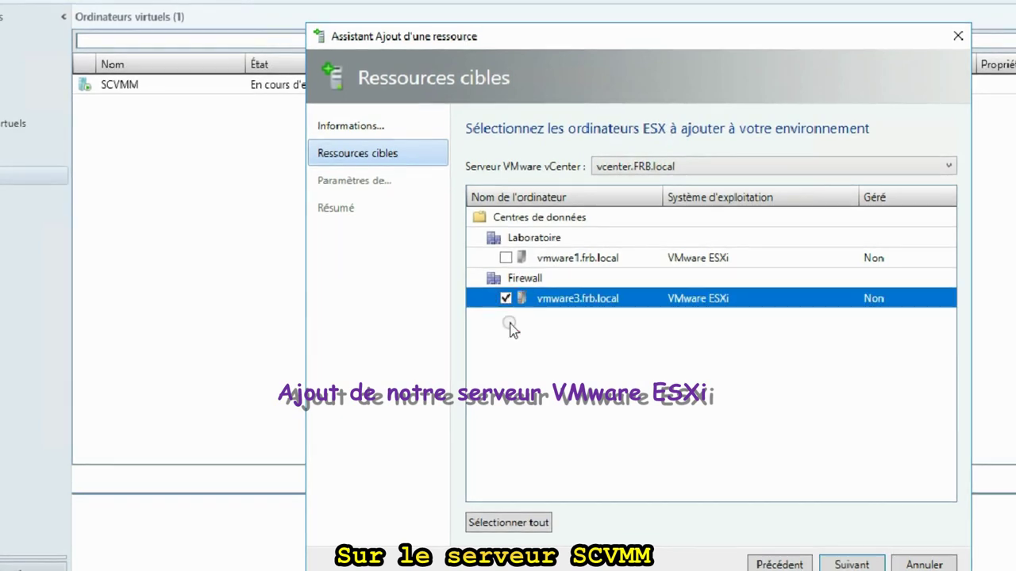
left_click(506, 259)
left_click(506, 299)
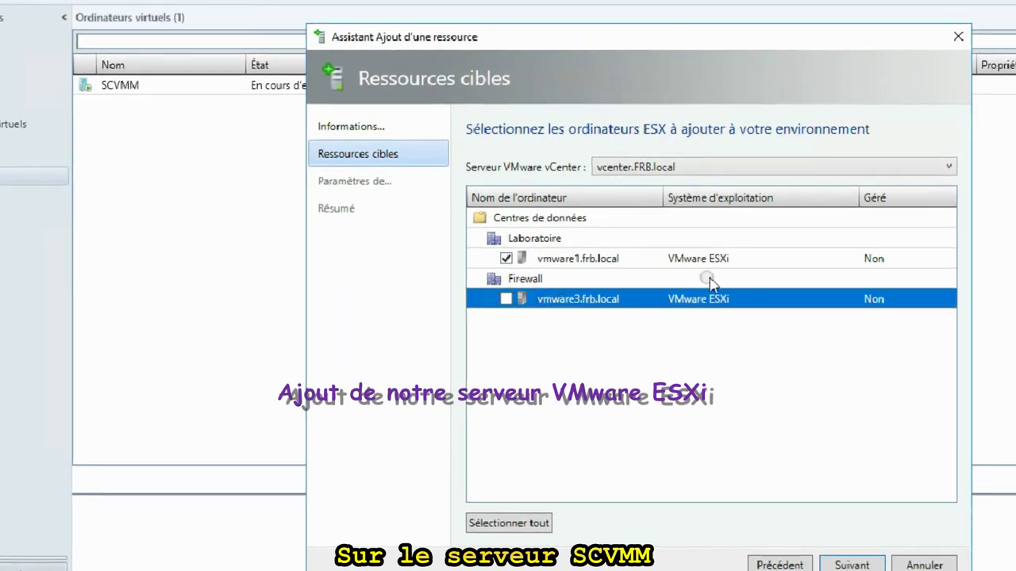
left_click(867, 565)
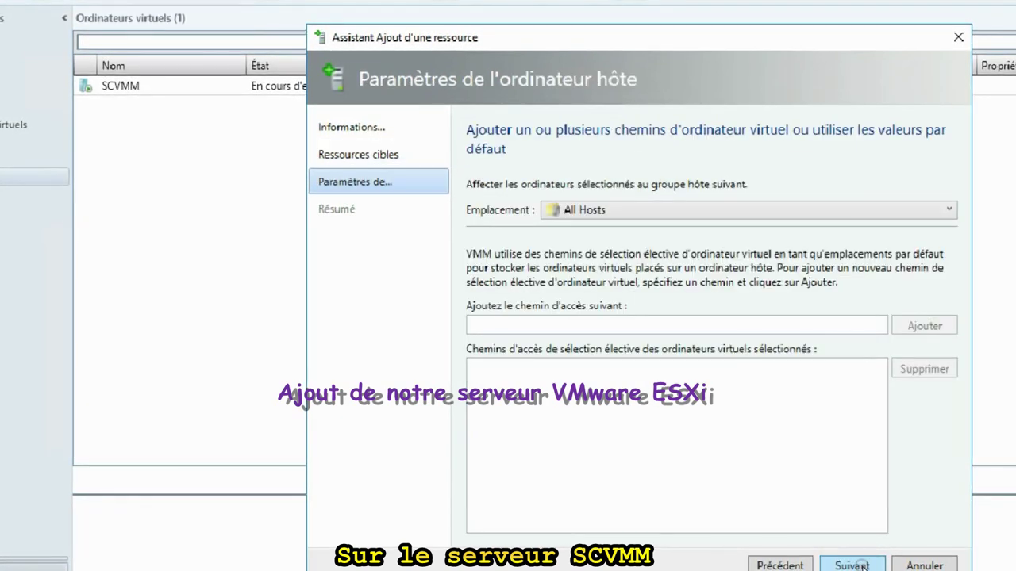
left_click(851, 564)
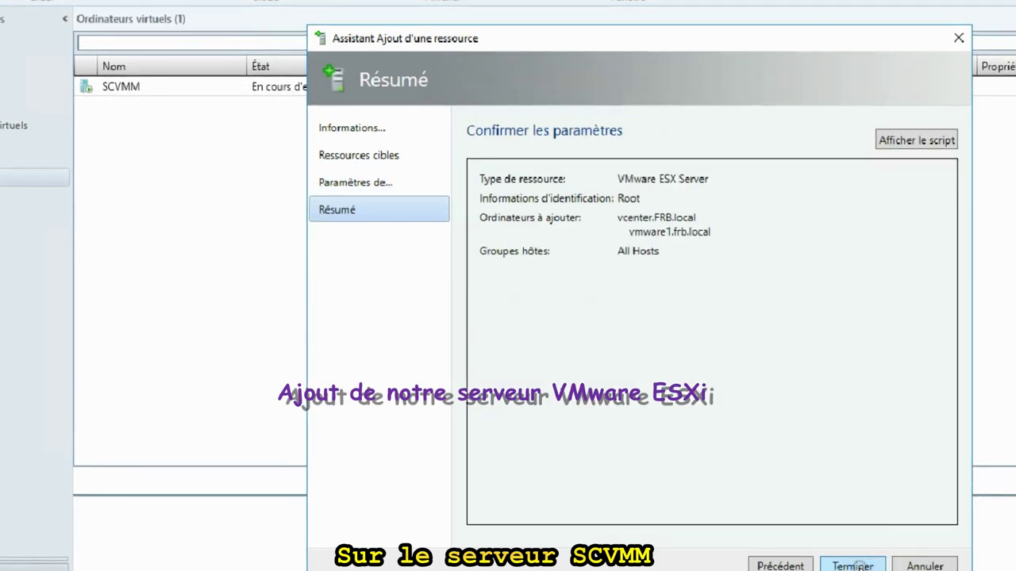
left_click(854, 565)
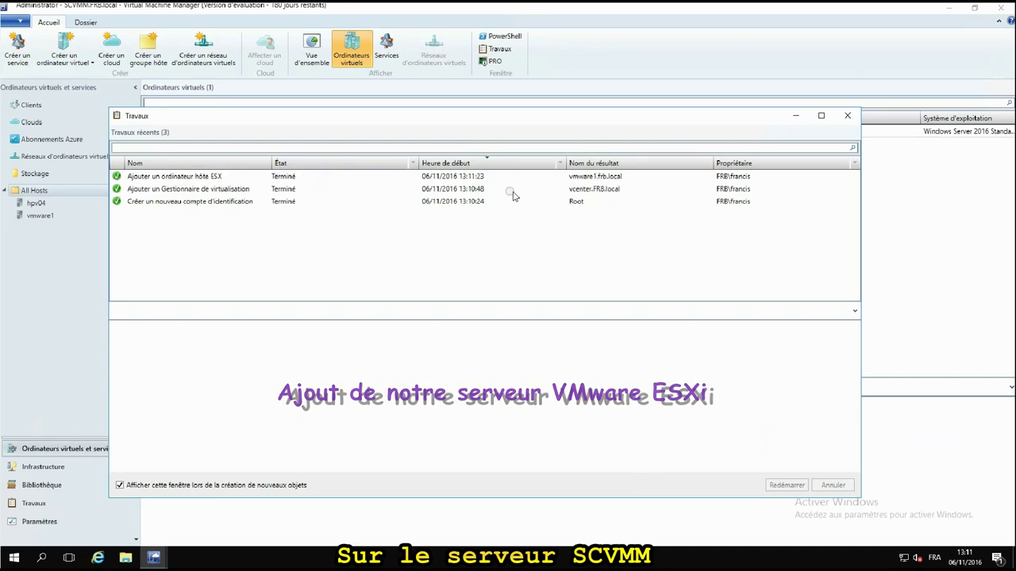
left_click(847, 115)
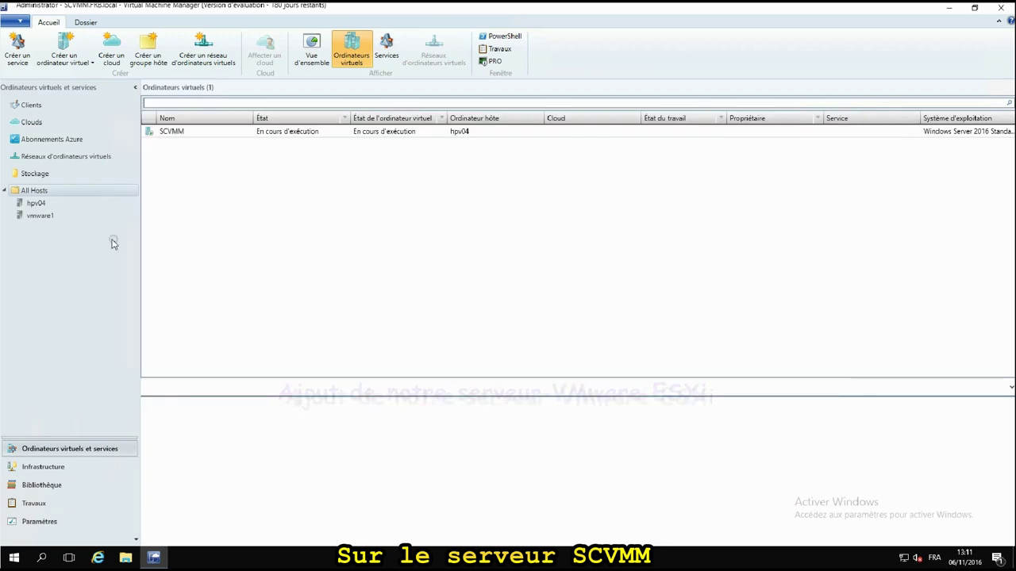
Refresh the virtual machines on host vmware1.
left_click(54, 217)
right_click(57, 219)
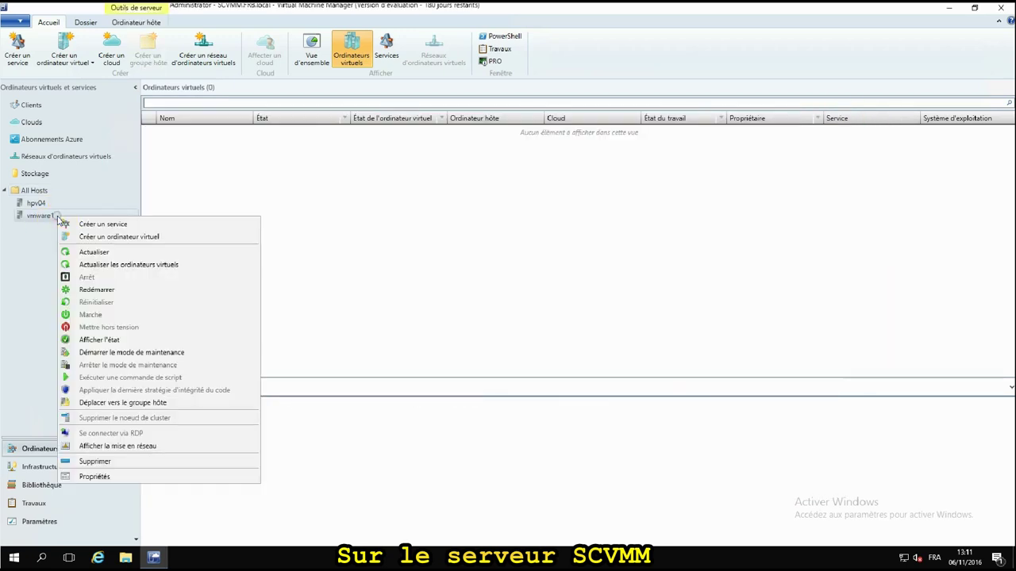
left_click(155, 264)
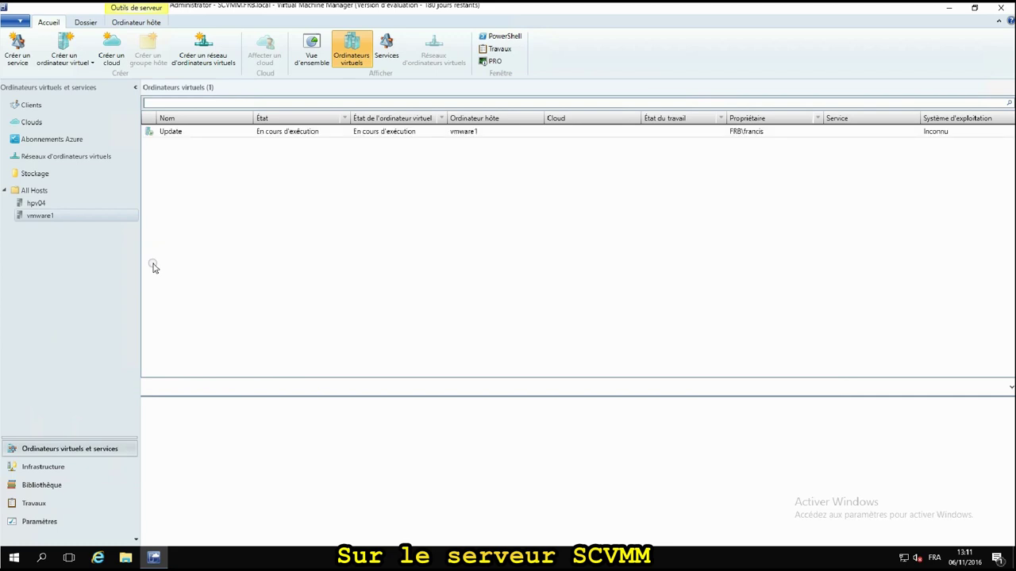
Import the vmware1 host's certificate in its Administration properties and apply.
right_click(33, 217)
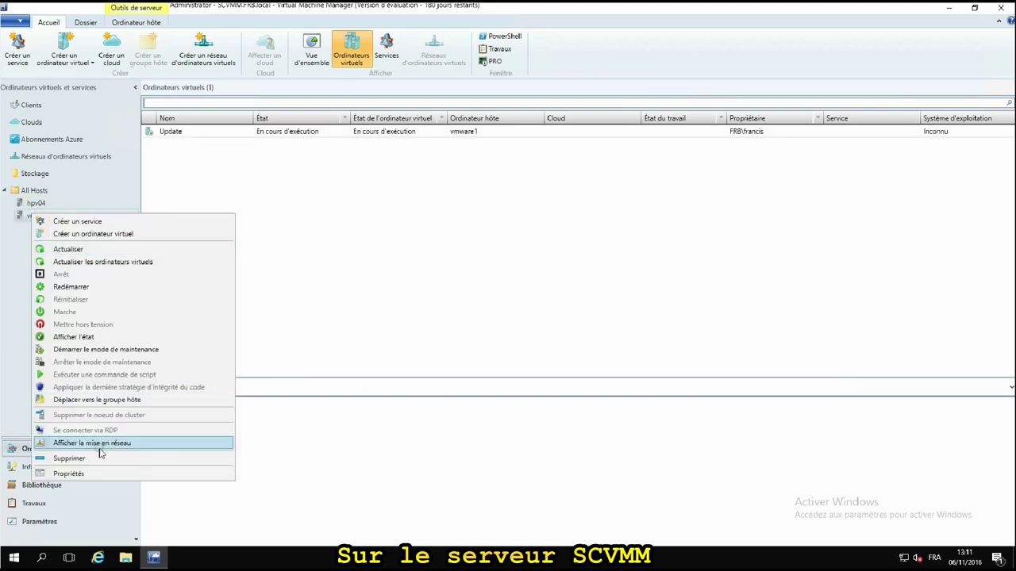
left_click(96, 475)
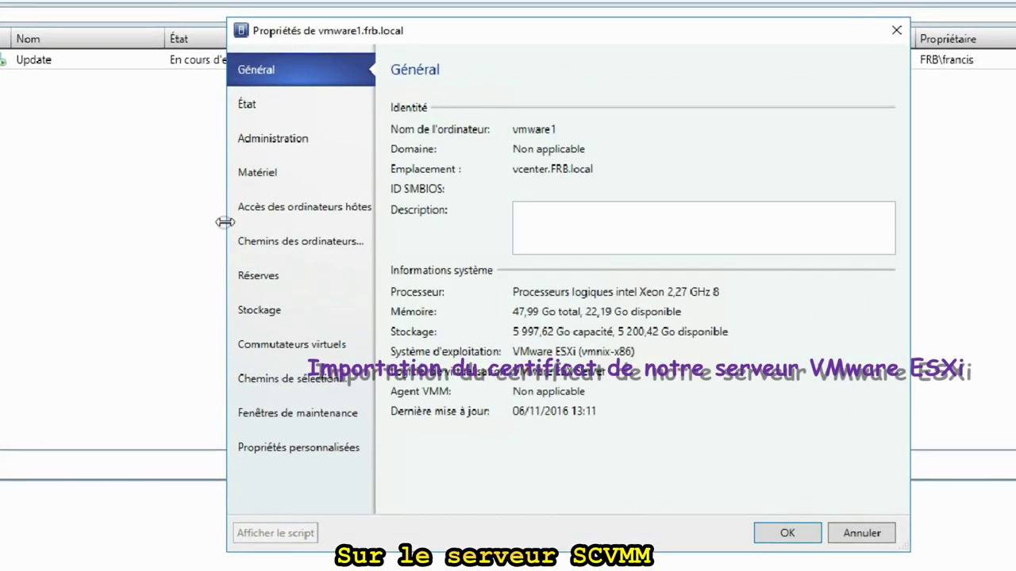
left_click(274, 145)
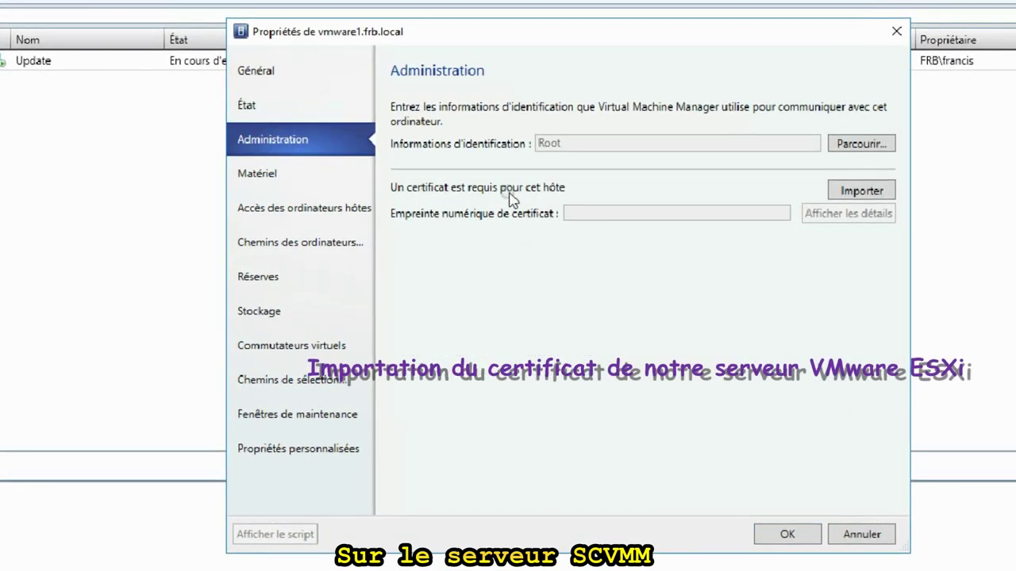
left_click(876, 193)
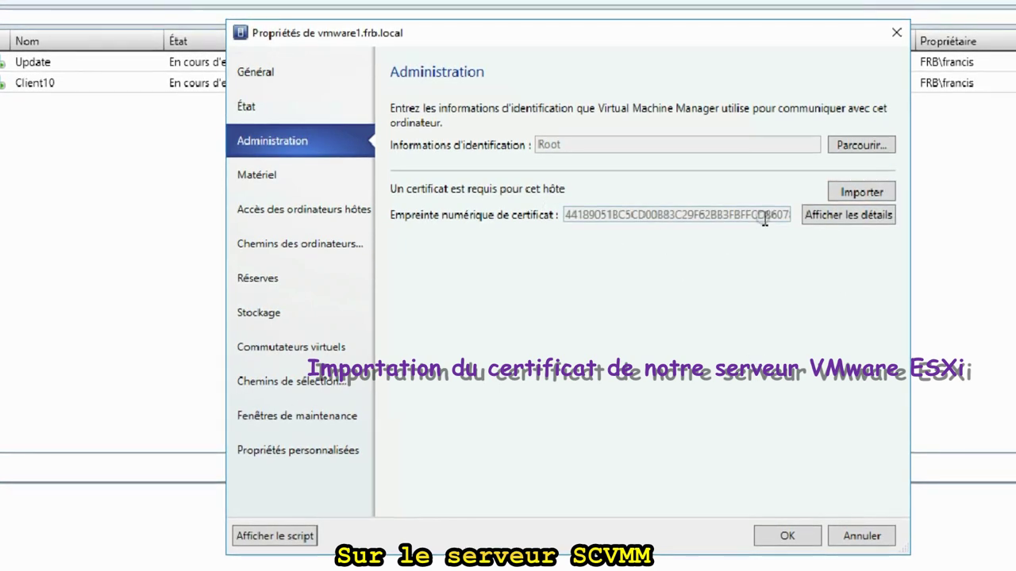
left_click(793, 537)
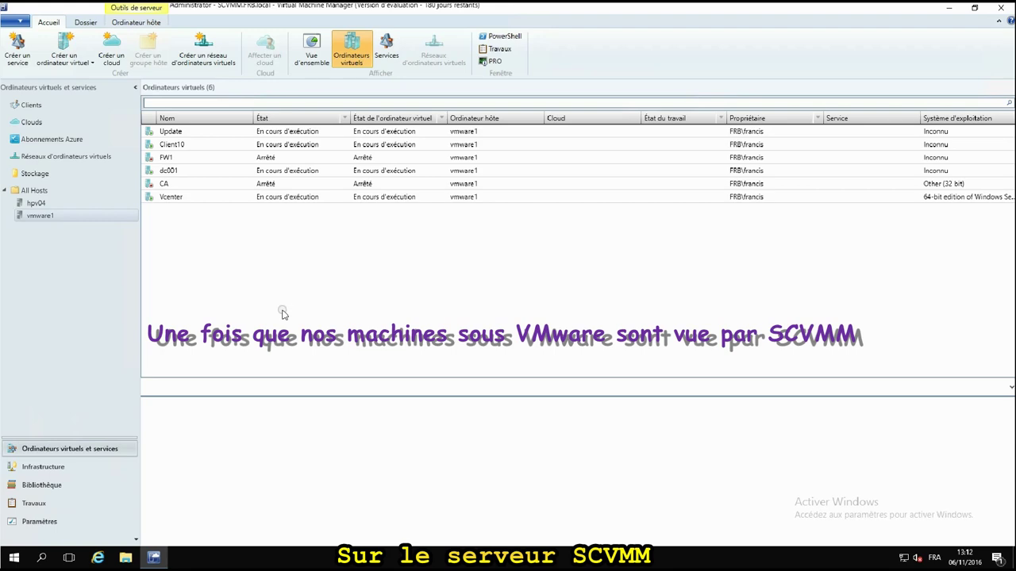
Convert the CA virtual machine, keeping name CA, 1 processor and 4096 MB.
left_click(93, 64)
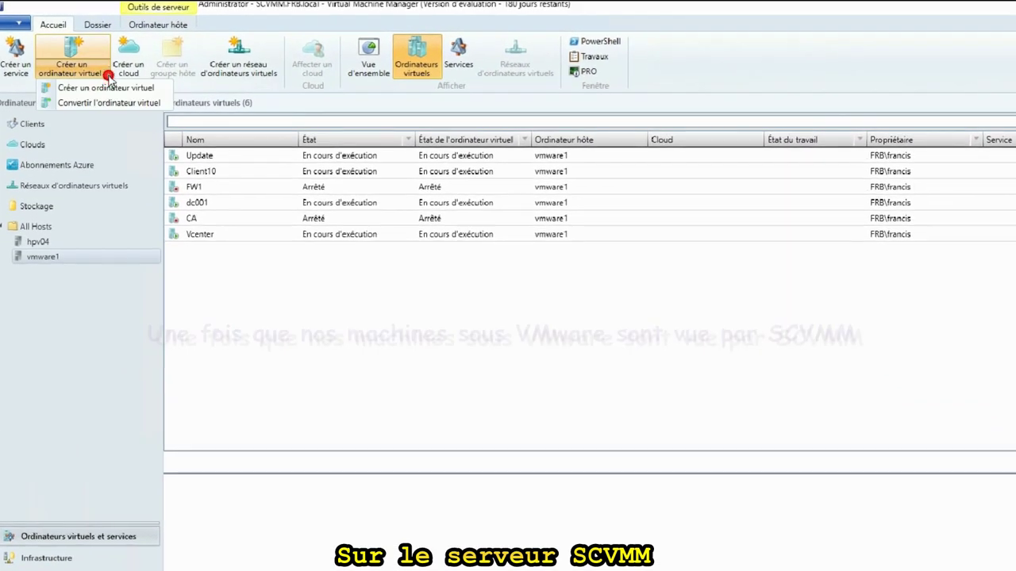
left_click(99, 103)
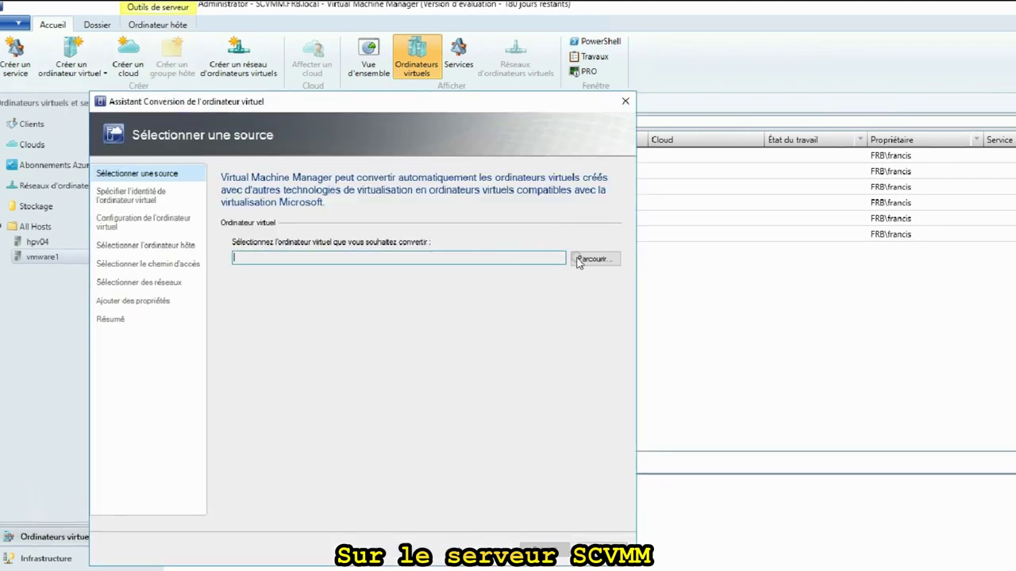
left_click(595, 260)
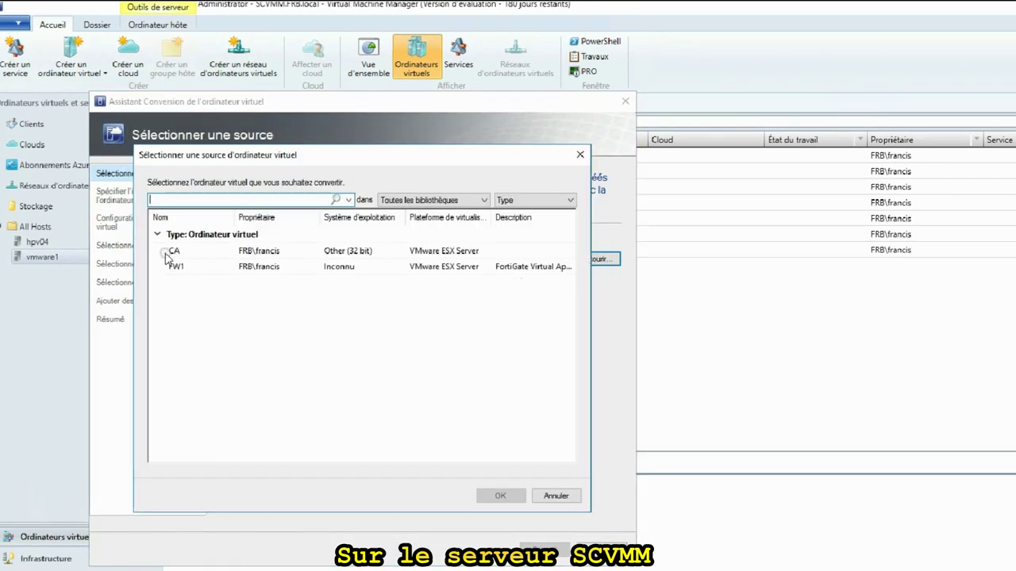
left_click(168, 252)
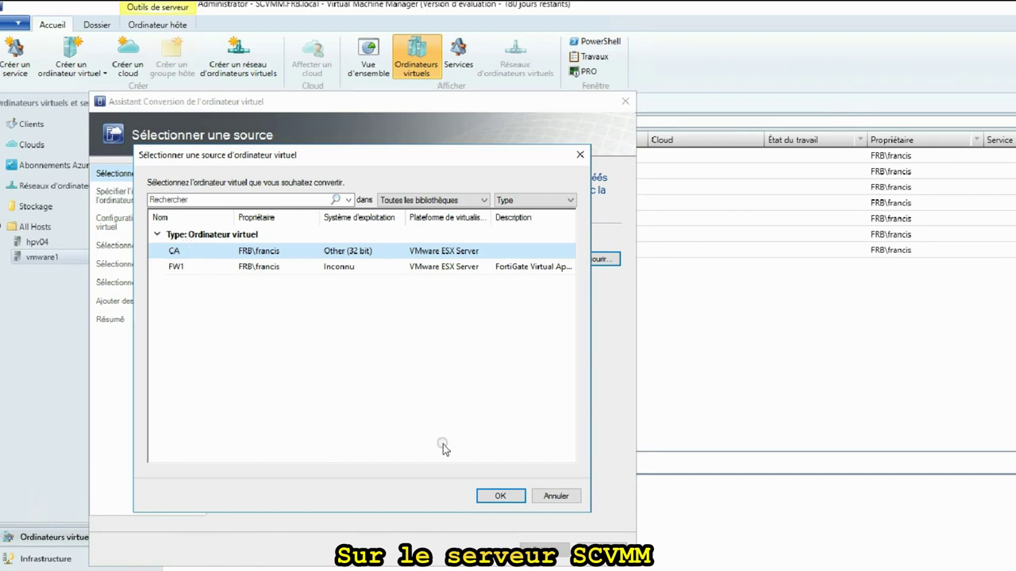
left_click(492, 496)
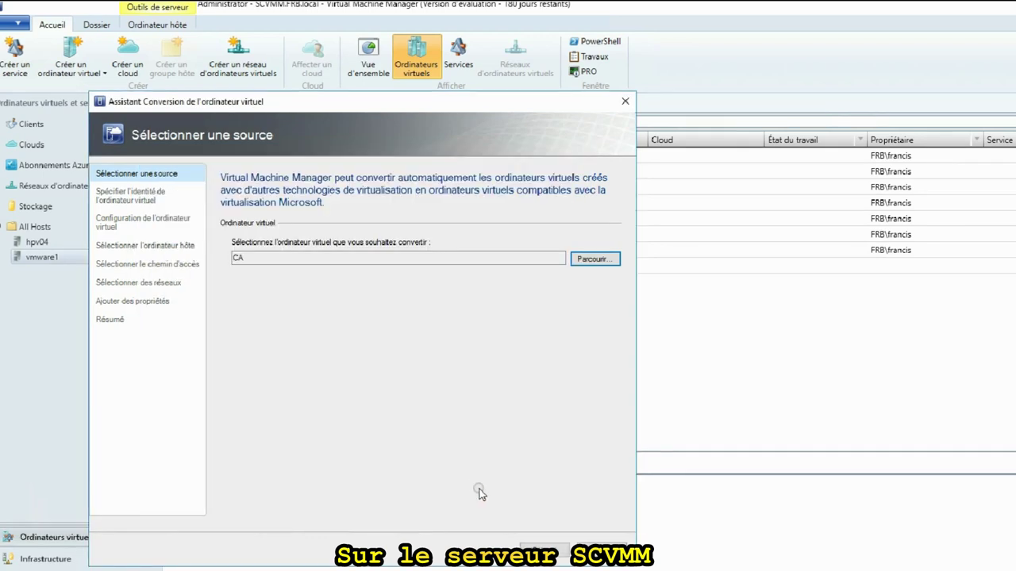
left_click(529, 548)
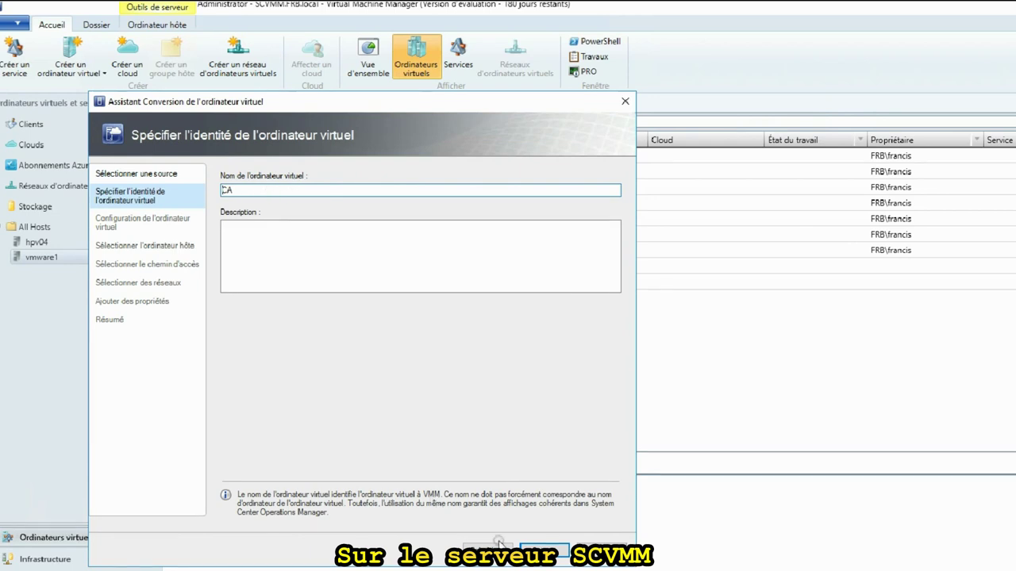
left_click(544, 551)
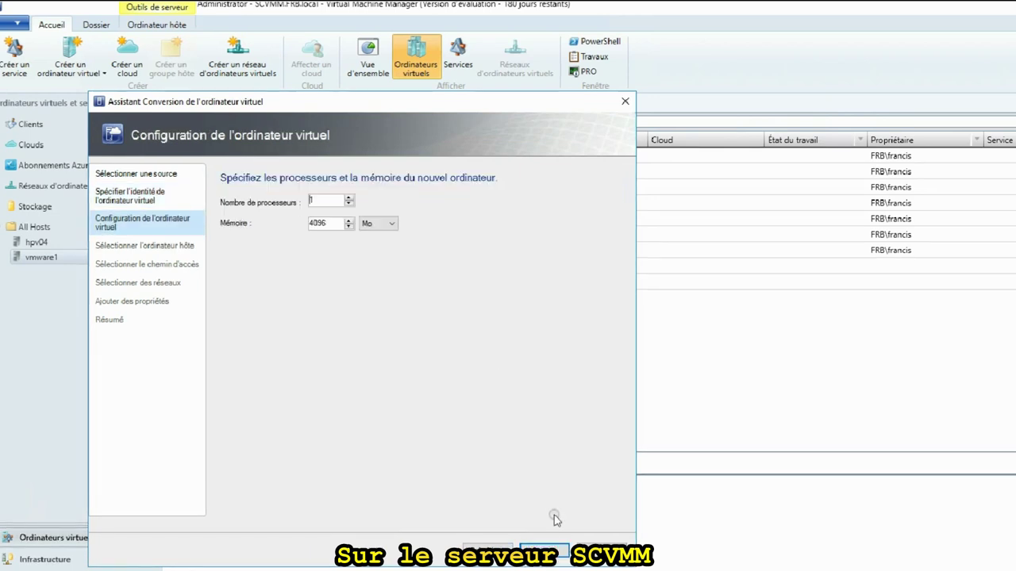
left_click(548, 551)
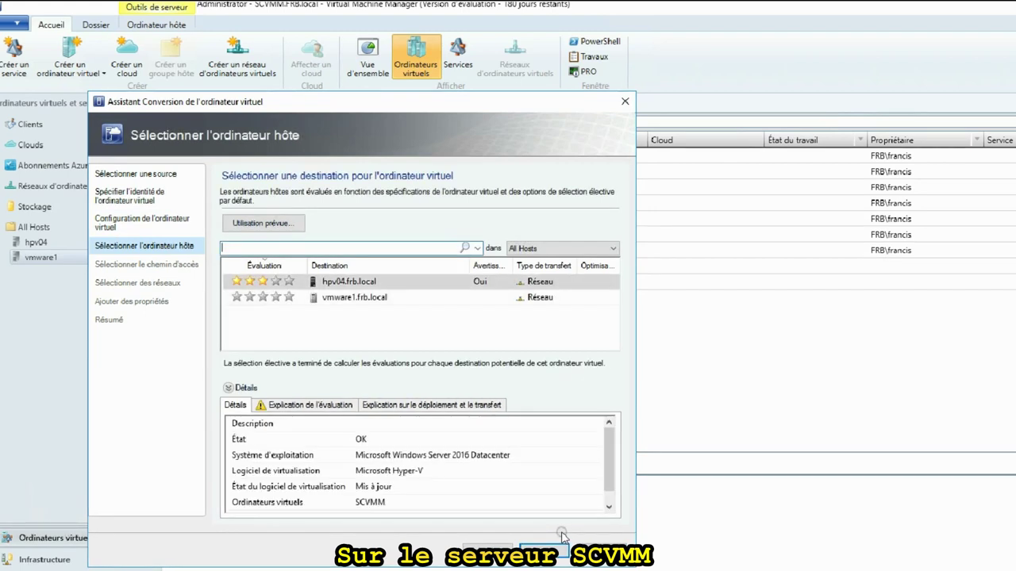
Place it on hpv04.frb.local at D:\HPV\ with the adapter on Laboratoire, reaching the summary.
left_click(326, 407)
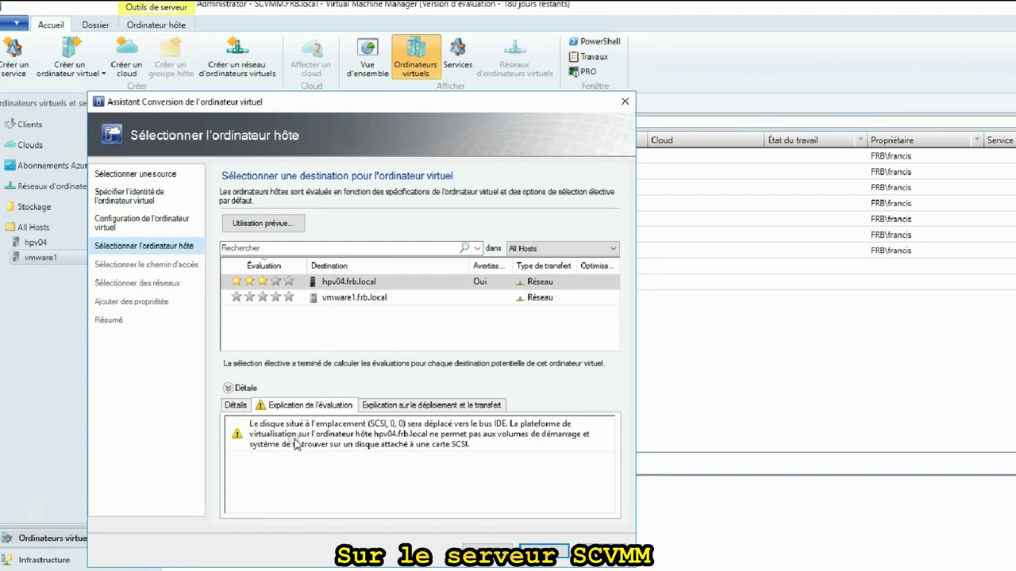
left_click(534, 549)
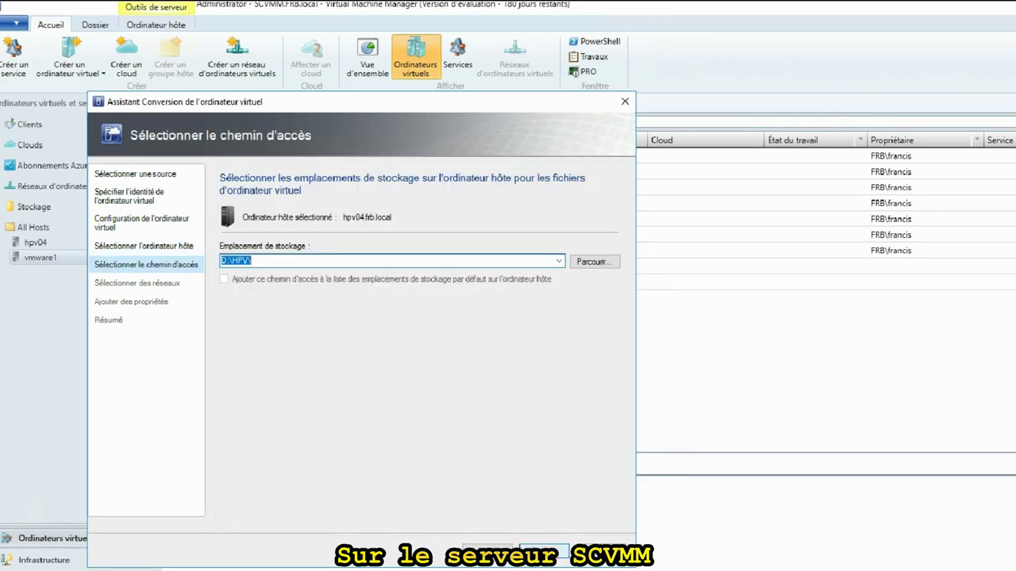
left_click(524, 549)
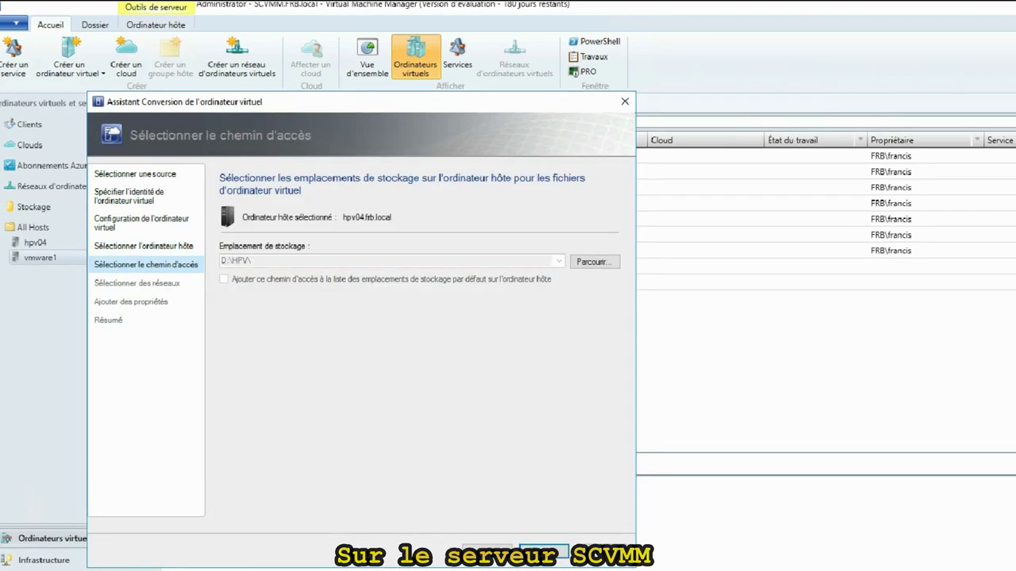
left_click(512, 262)
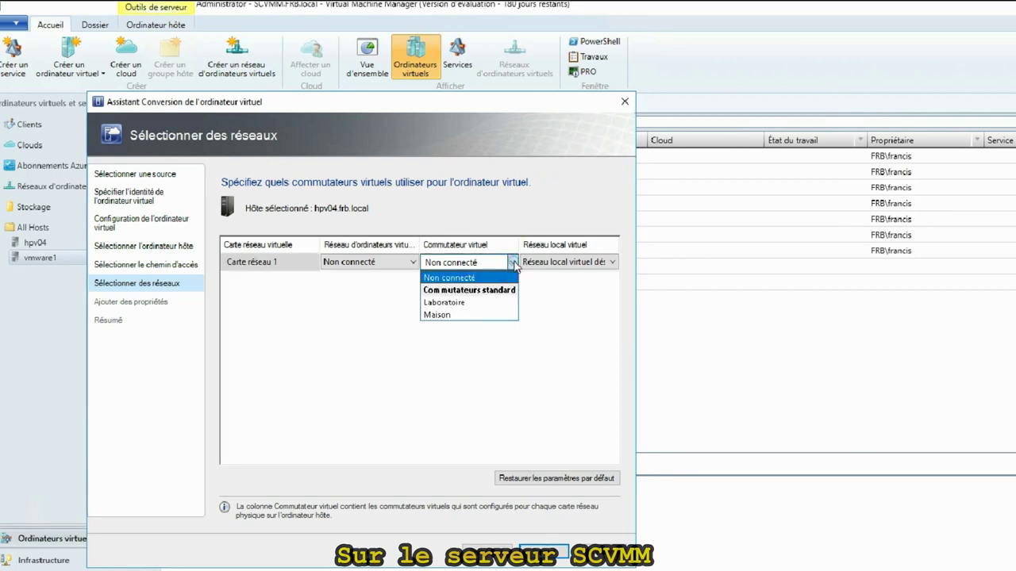
left_click(449, 303)
left_click(547, 553)
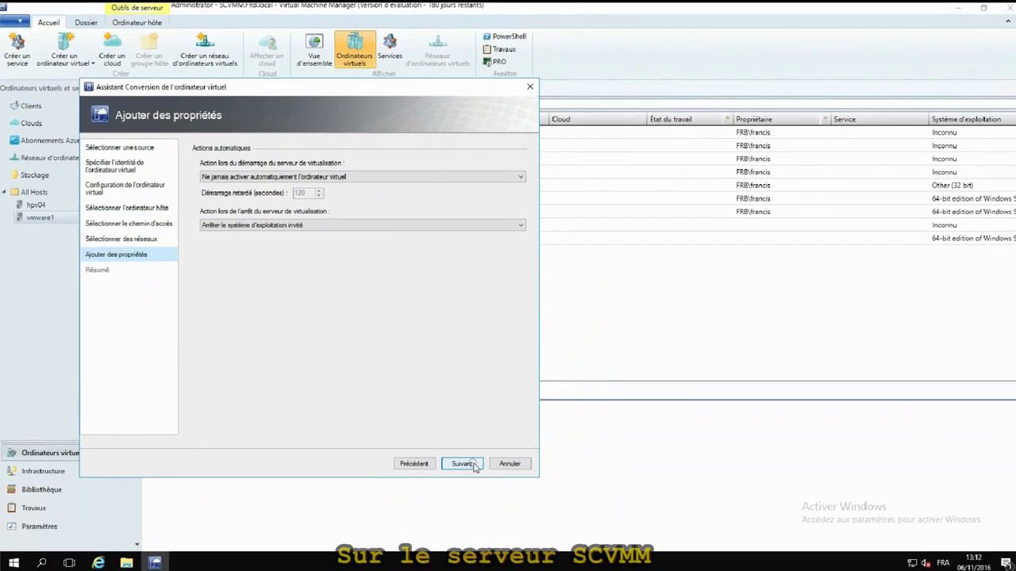
left_click(473, 465)
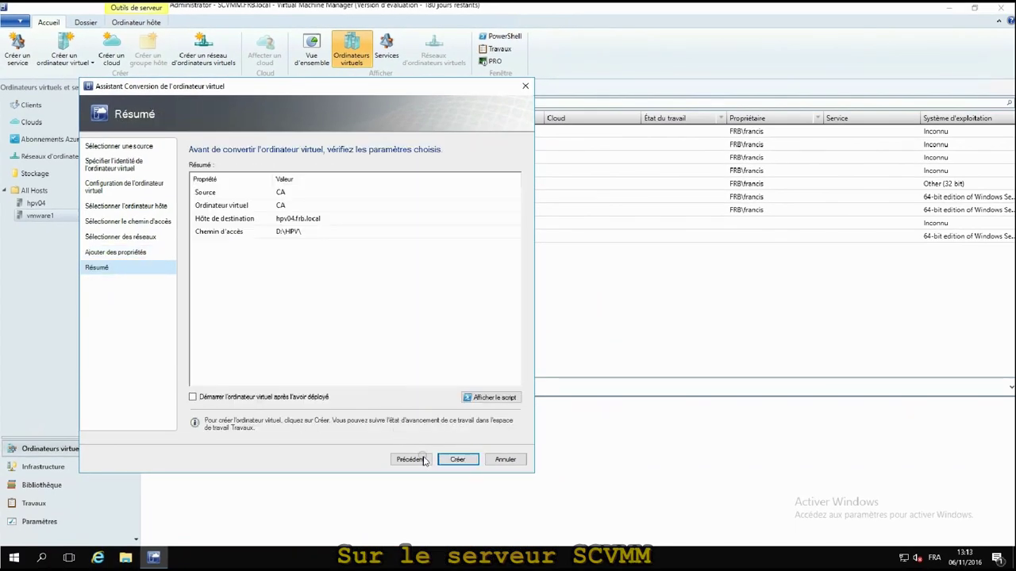
Create the converted CA VM and view the Conversion virtuel-à-virtuel job's subtasks.
left_click(457, 460)
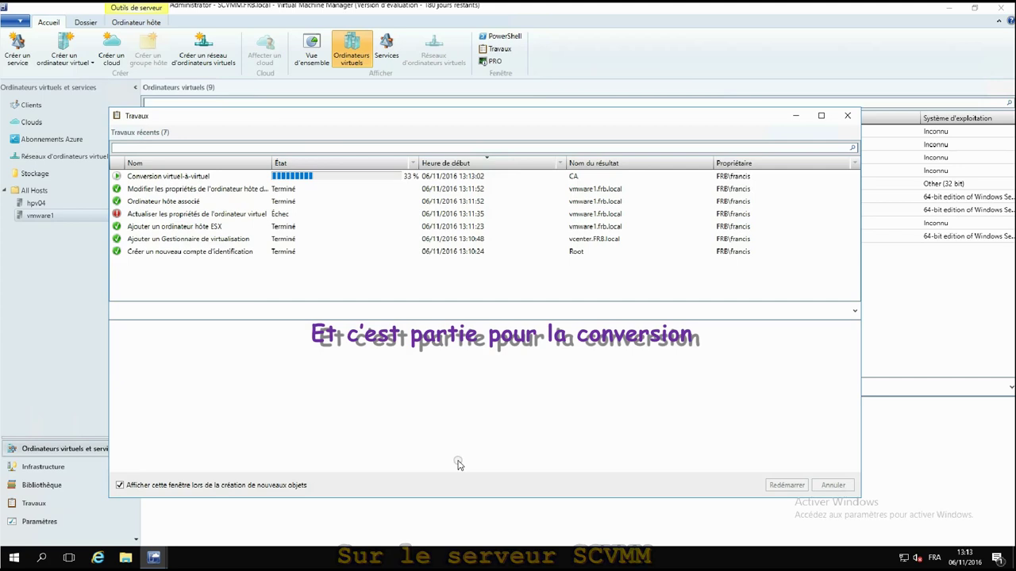
left_click(380, 176)
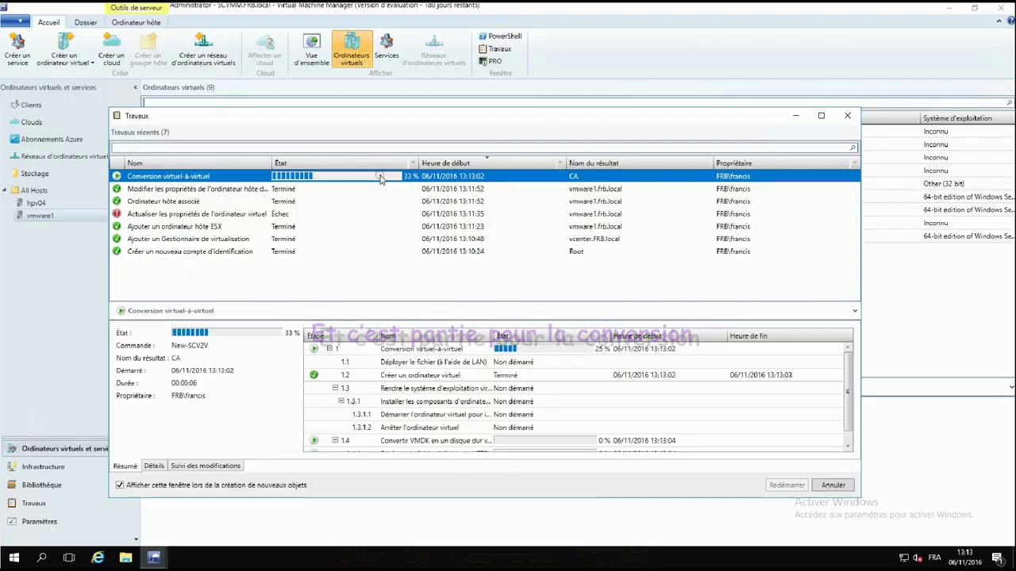